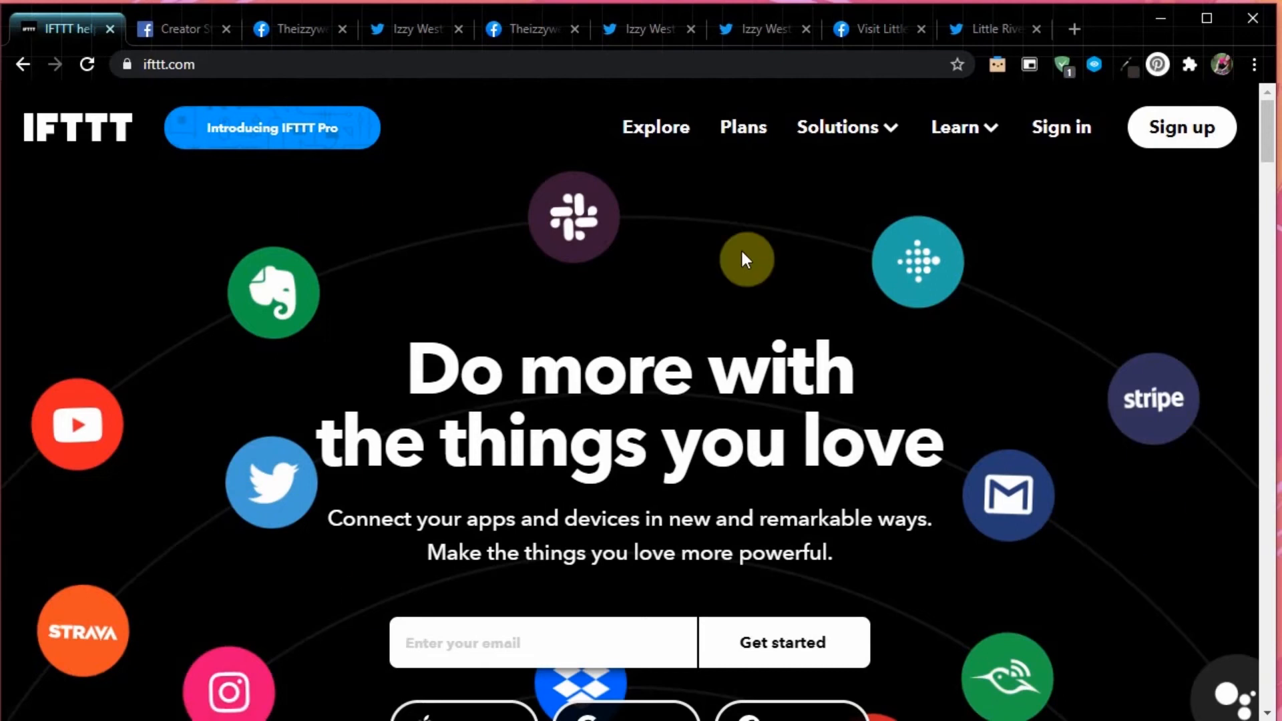
# Switch to the Little River, SC Twitter profile and examine its recent tweets.
pyautogui.scroll(-1, 721, 267)
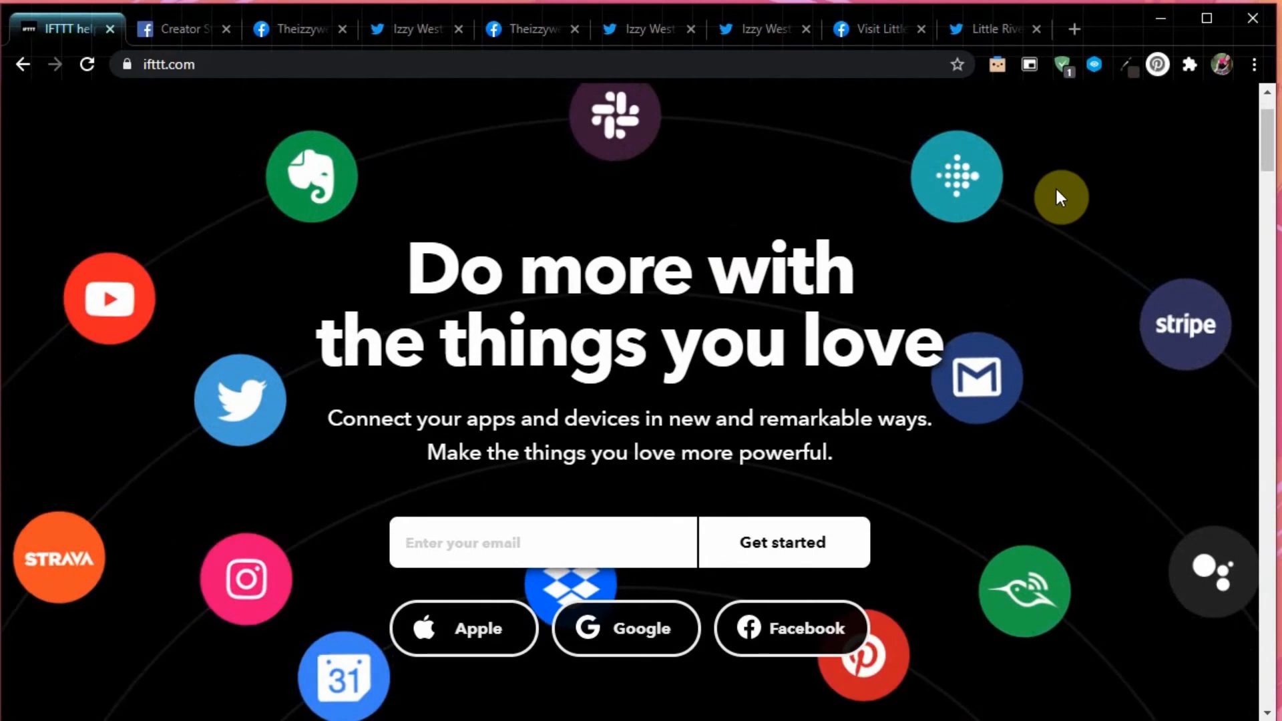
pyautogui.click(1004, 28)
pyautogui.scroll(-5, 687, 257)
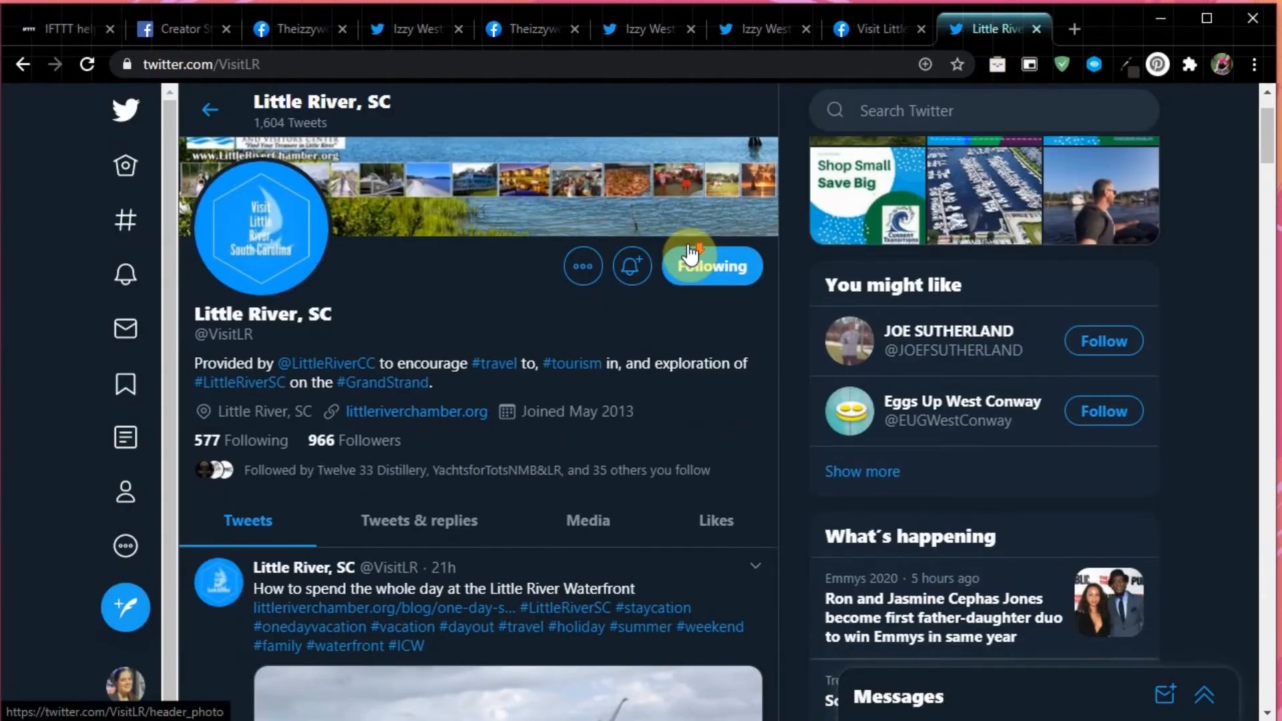
pyautogui.scroll(-3, 794, 261)
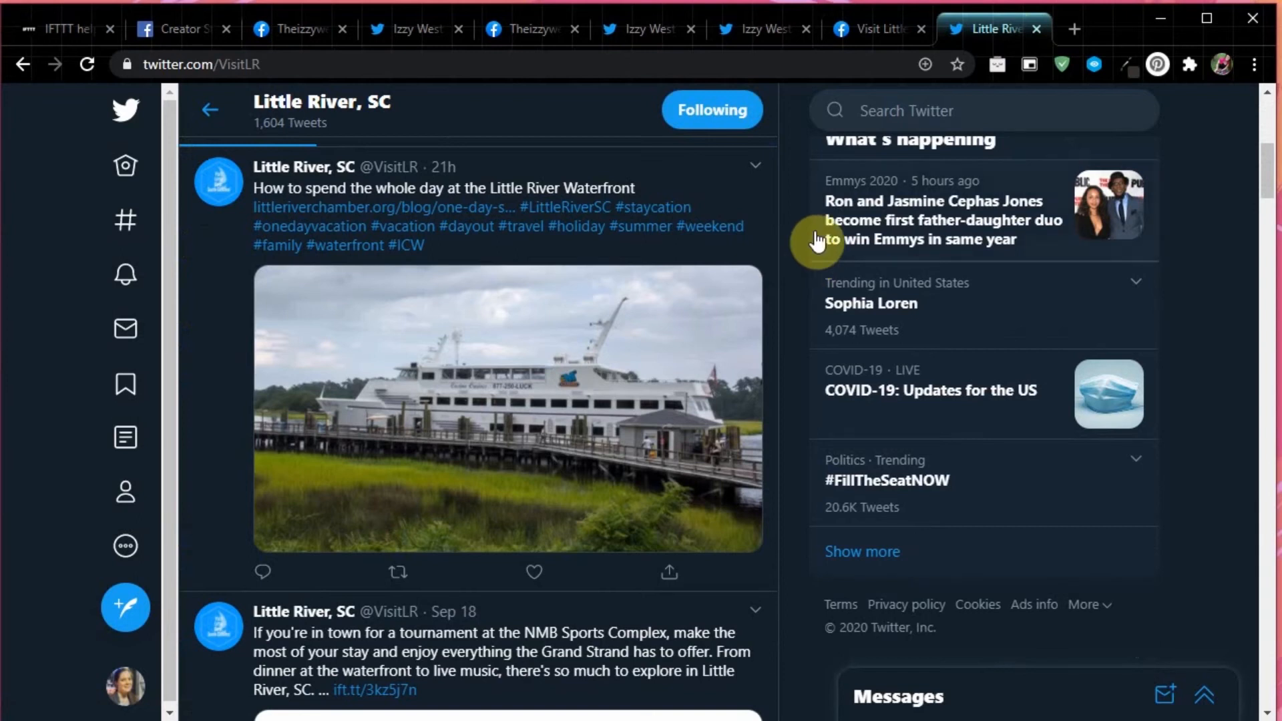
pyautogui.scroll(-5, 814, 241)
pyautogui.scroll(12, 814, 240)
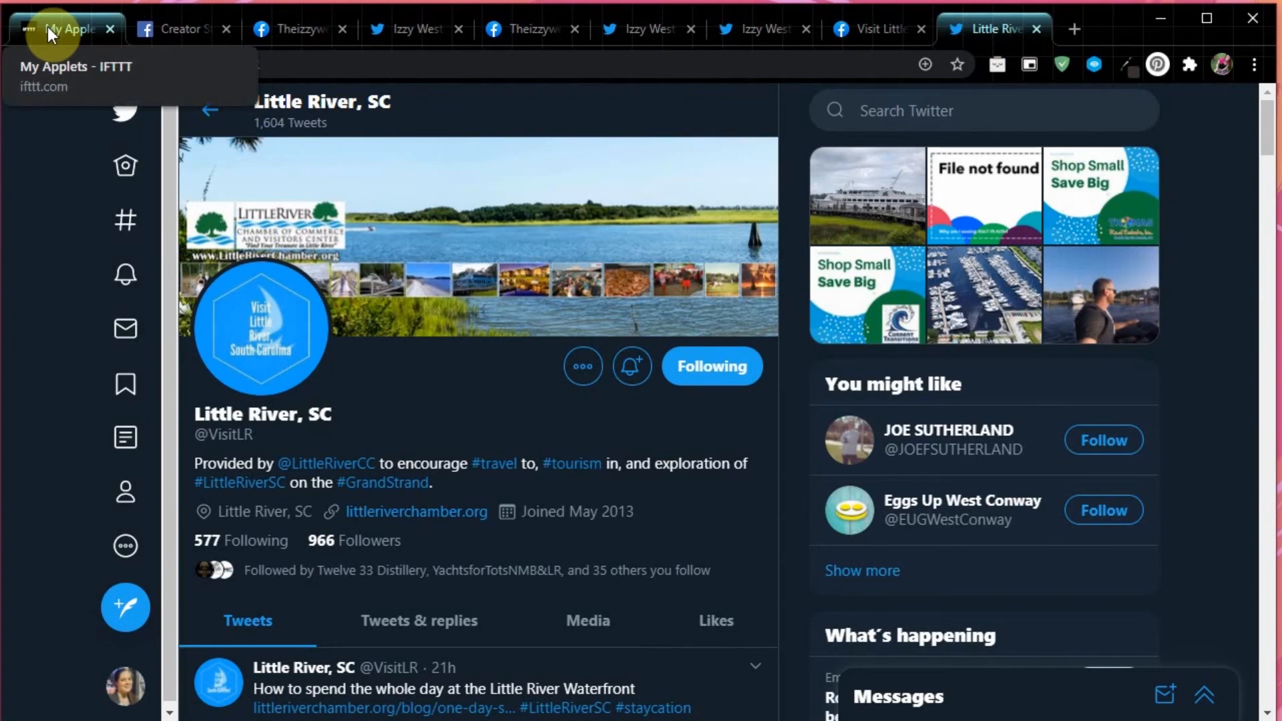
# Switch to IFTTT and examine the connected and disconnected applets in My Applets.
pyautogui.click(50, 32)
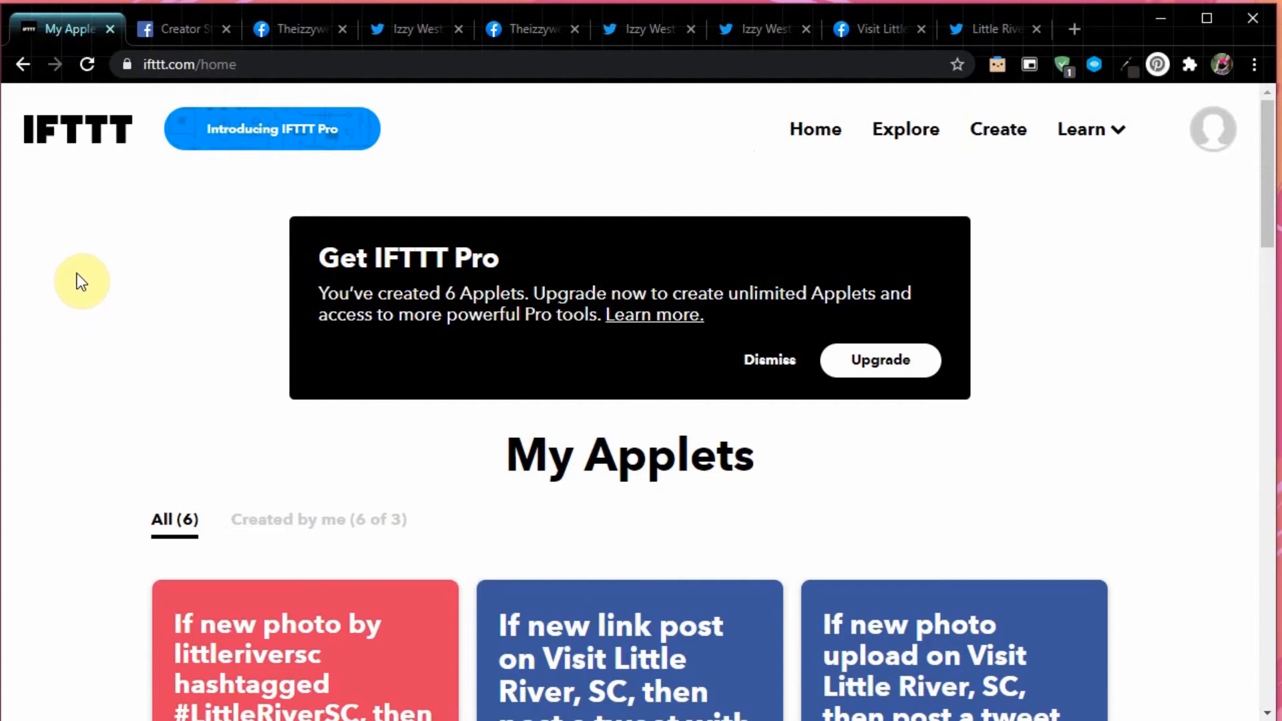
pyautogui.scroll(-2, 79, 270)
pyautogui.scroll(-3, 81, 274)
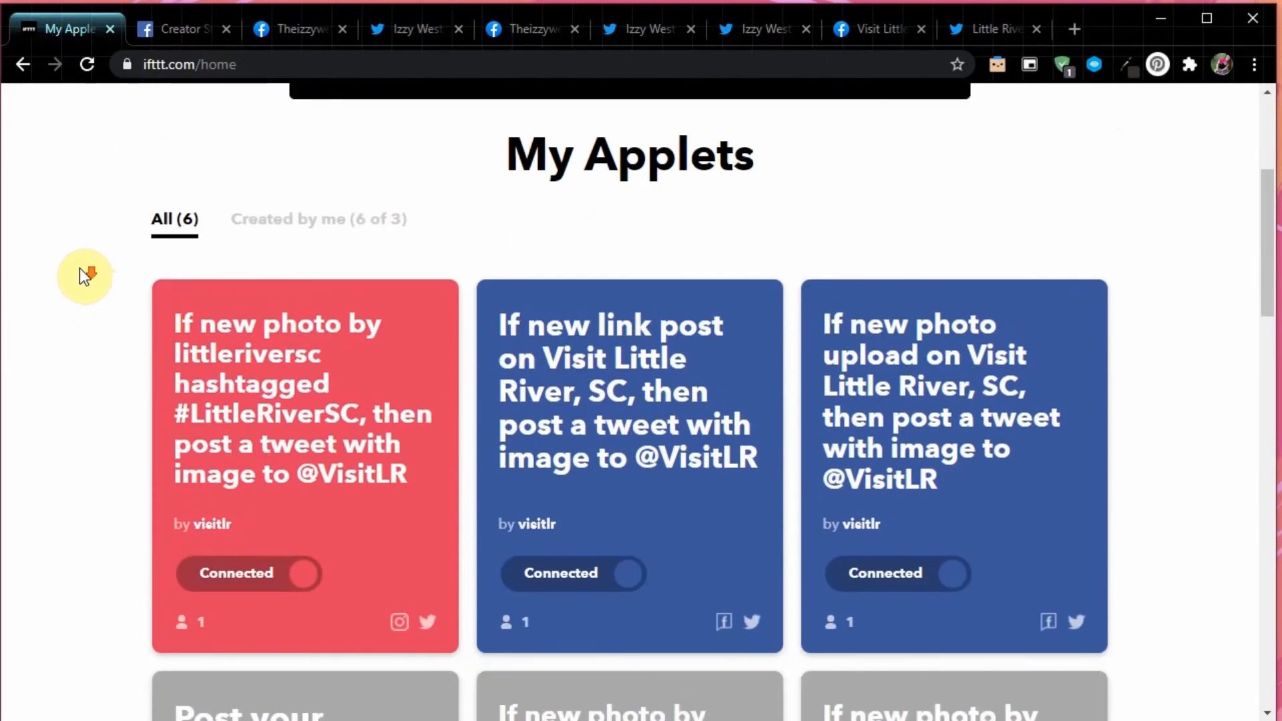
pyautogui.scroll(-2, 81, 267)
pyautogui.scroll(2, 81, 262)
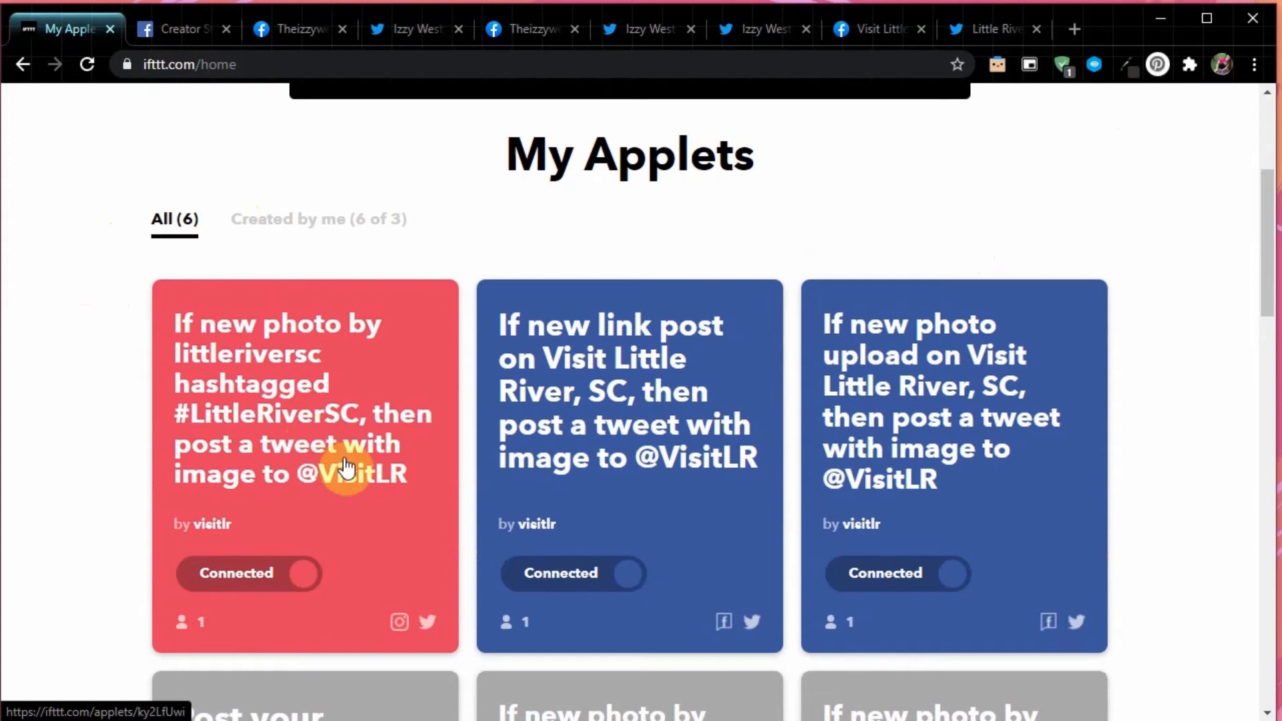
pyautogui.scroll(-6, 401, 418)
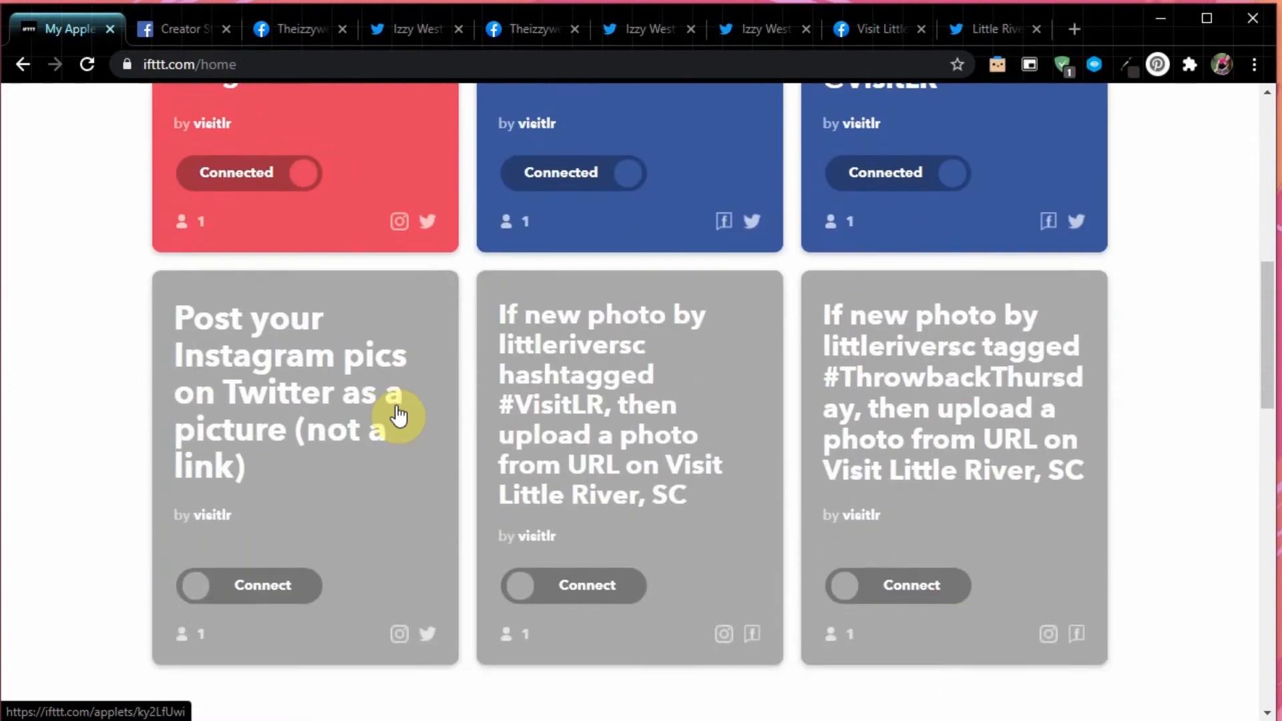
pyautogui.scroll(5, 394, 409)
pyautogui.scroll(2, 333, 335)
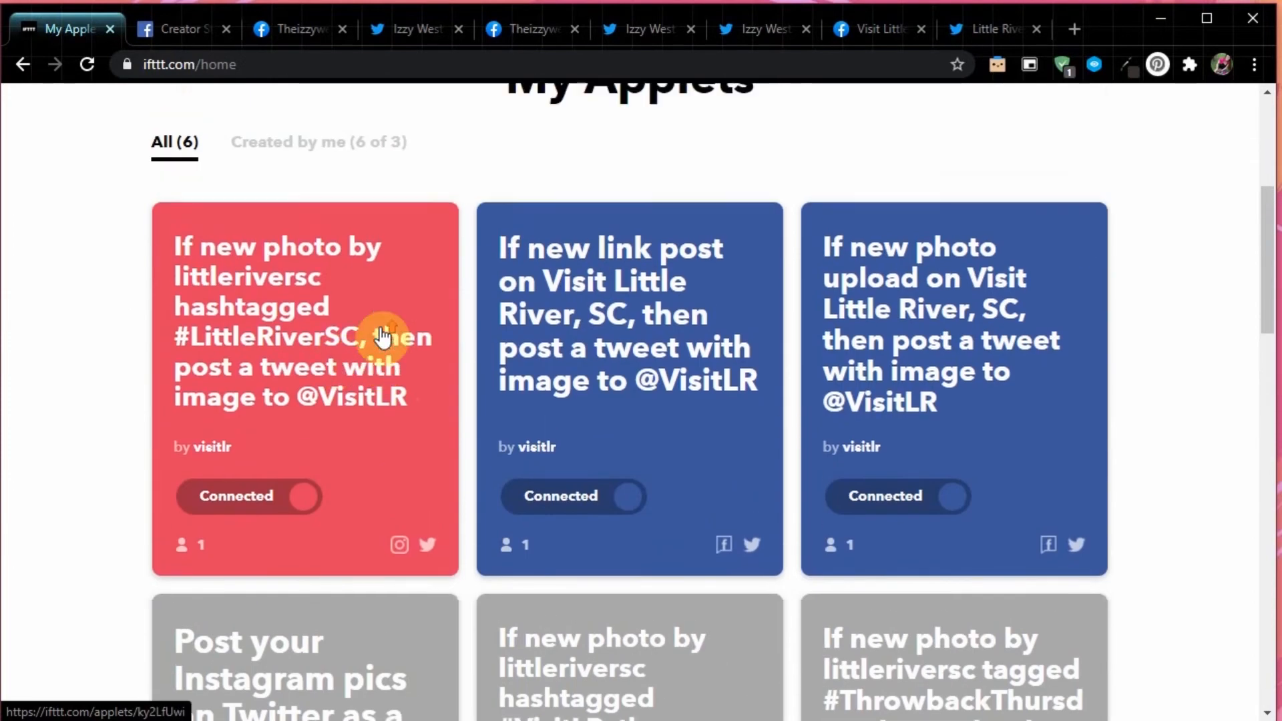
pyautogui.scroll(-2, 382, 338)
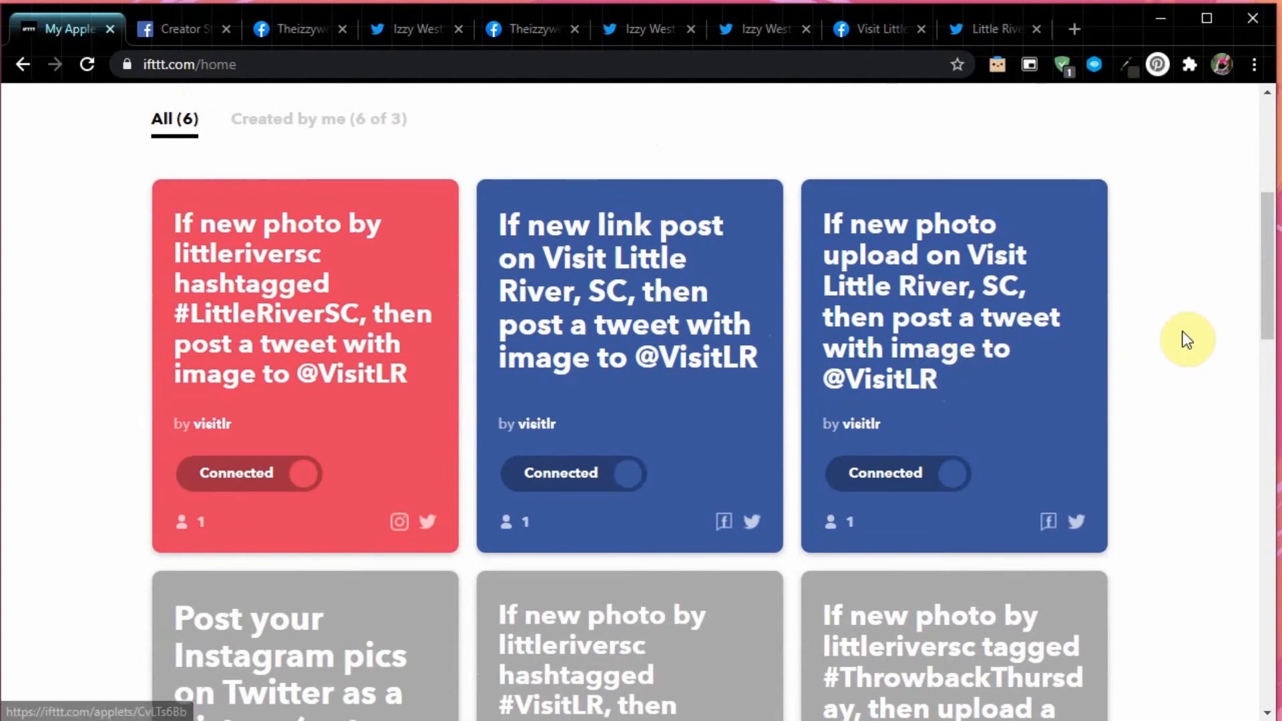
pyautogui.click(1050, 534)
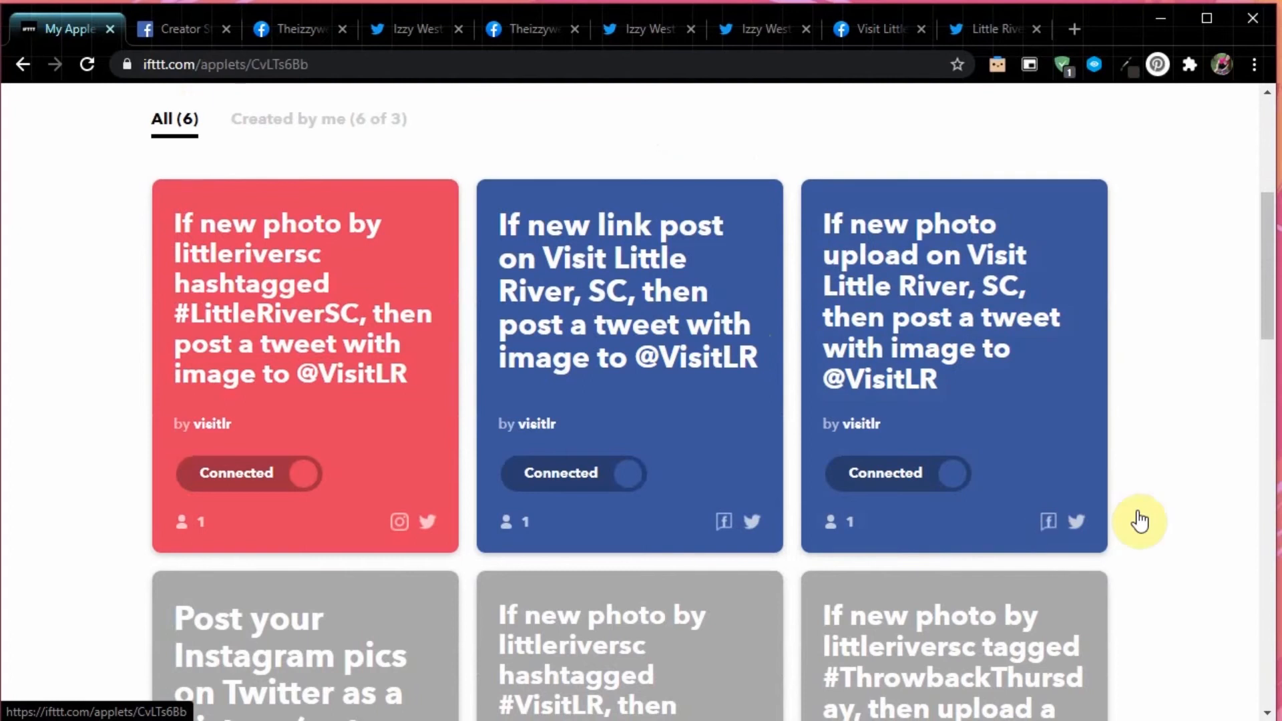
pyautogui.hotkey('alt', 'Left')
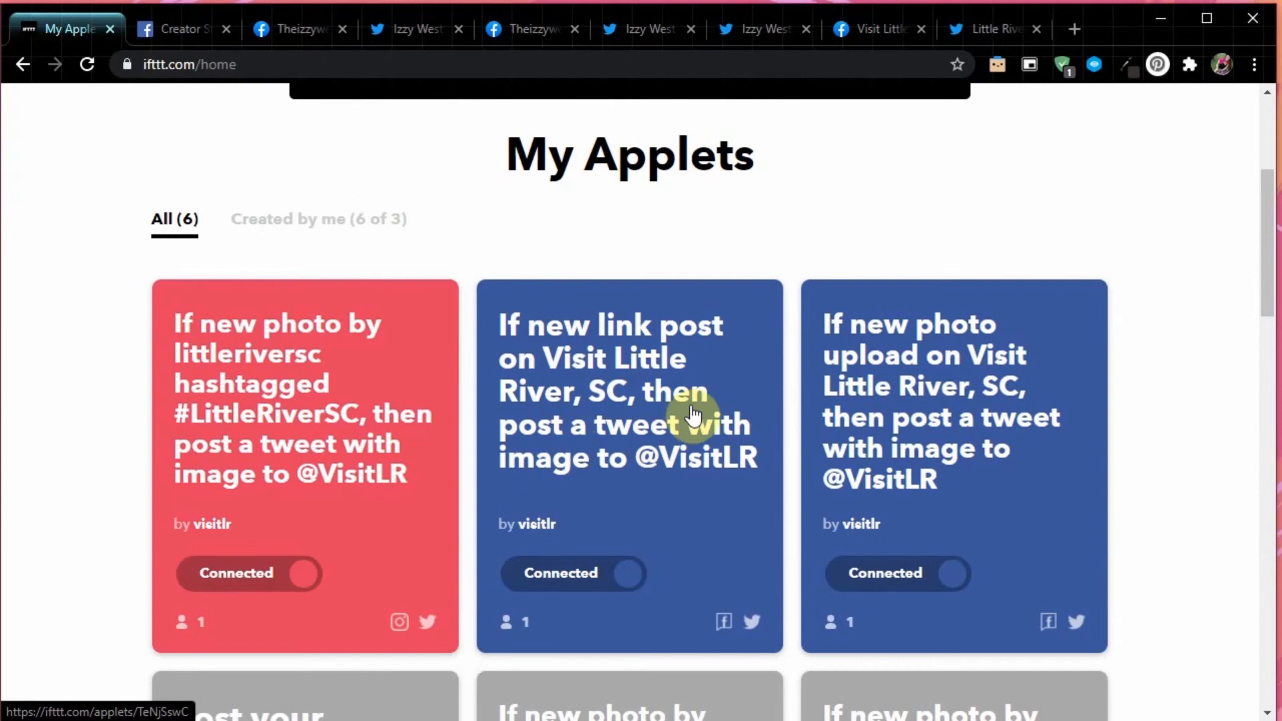
# Examine the group activities link post on the Visit Little River, SC Facebook page and switch to the matching Twitter profile.
pyautogui.click(879, 29)
pyautogui.scroll(-1, 1144, 363)
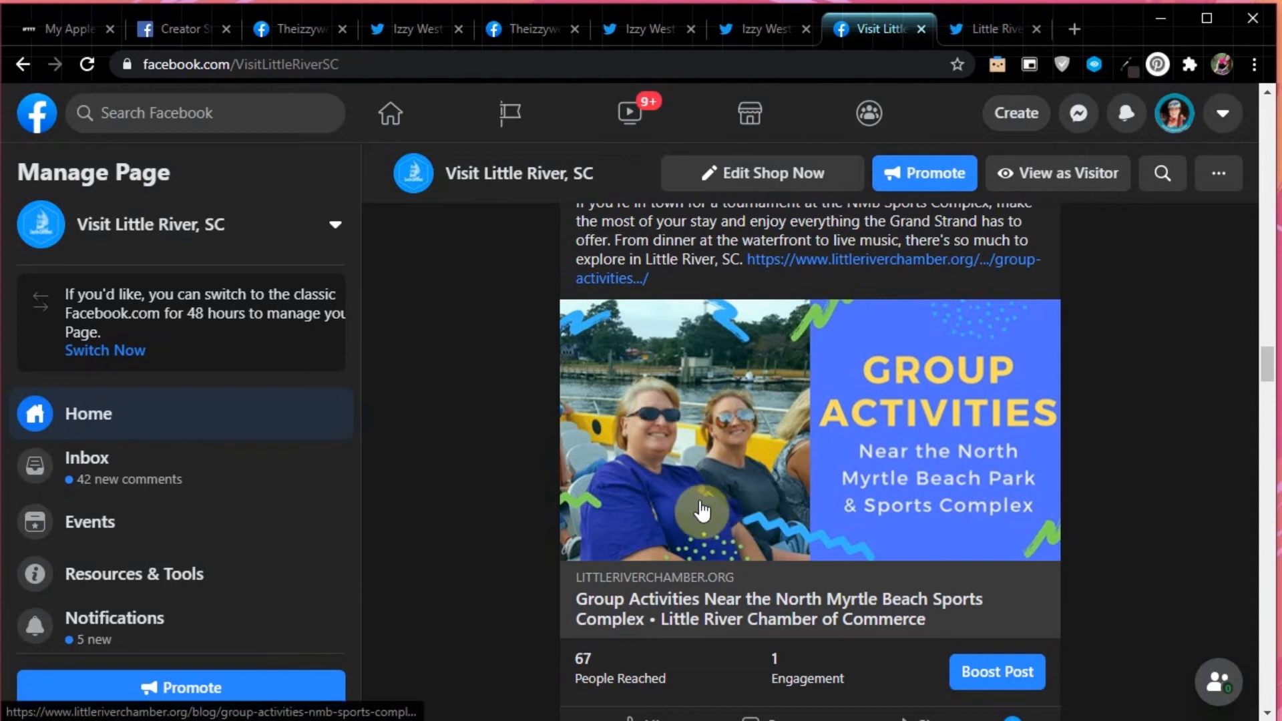
pyautogui.click(964, 29)
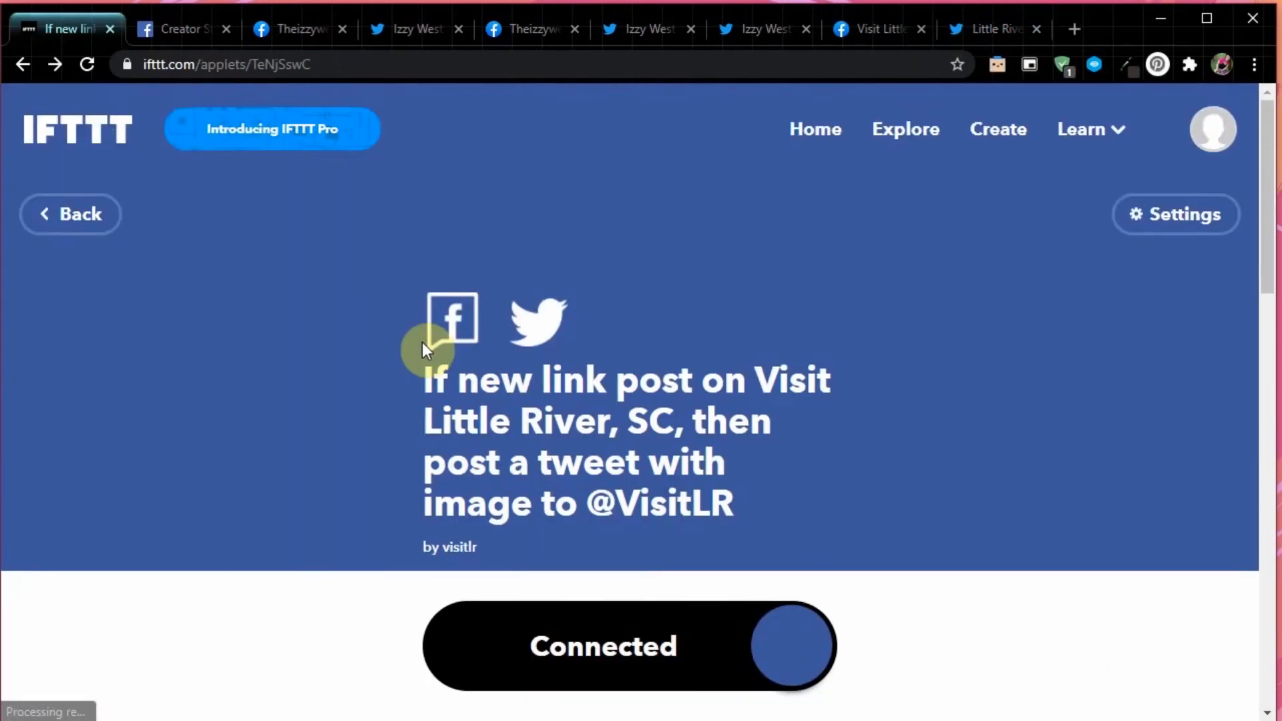
# Disconnect the IFTTT applet that tweets new Visit Little River, SC link posts with an image, and return to My Applets.
pyautogui.scroll(-2, 467, 347)
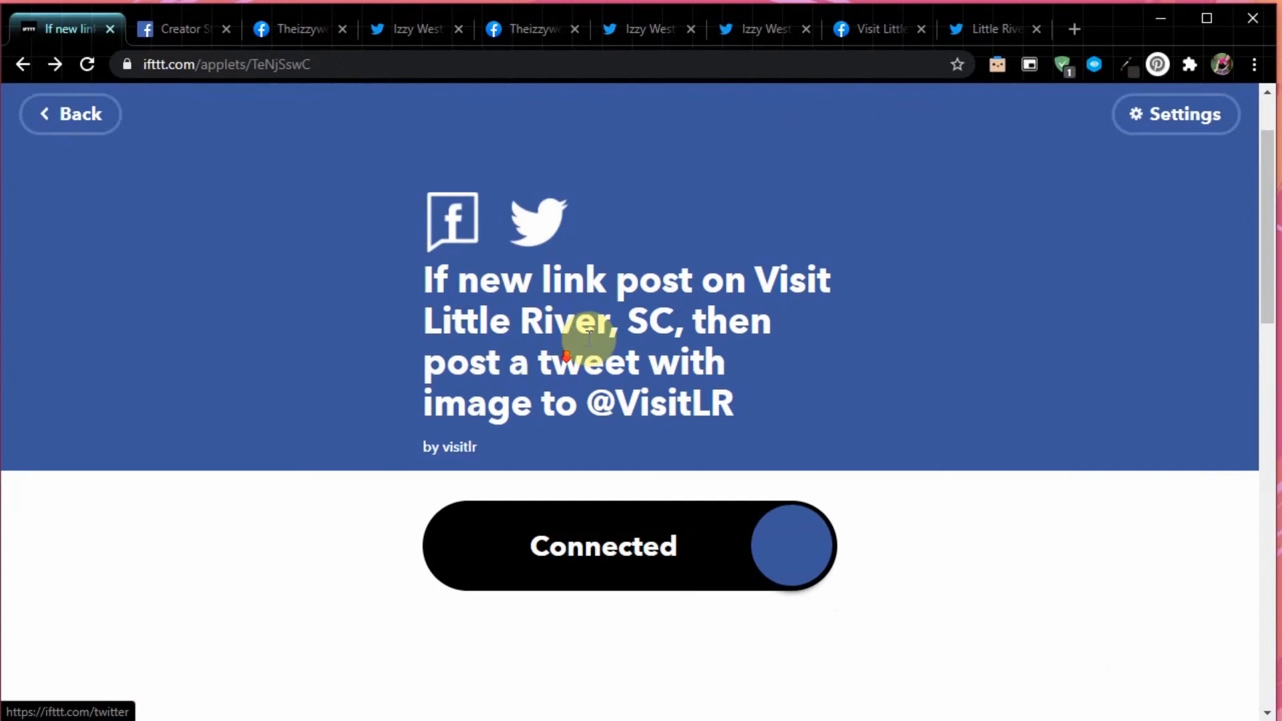
pyautogui.click(668, 569)
pyautogui.click(71, 114)
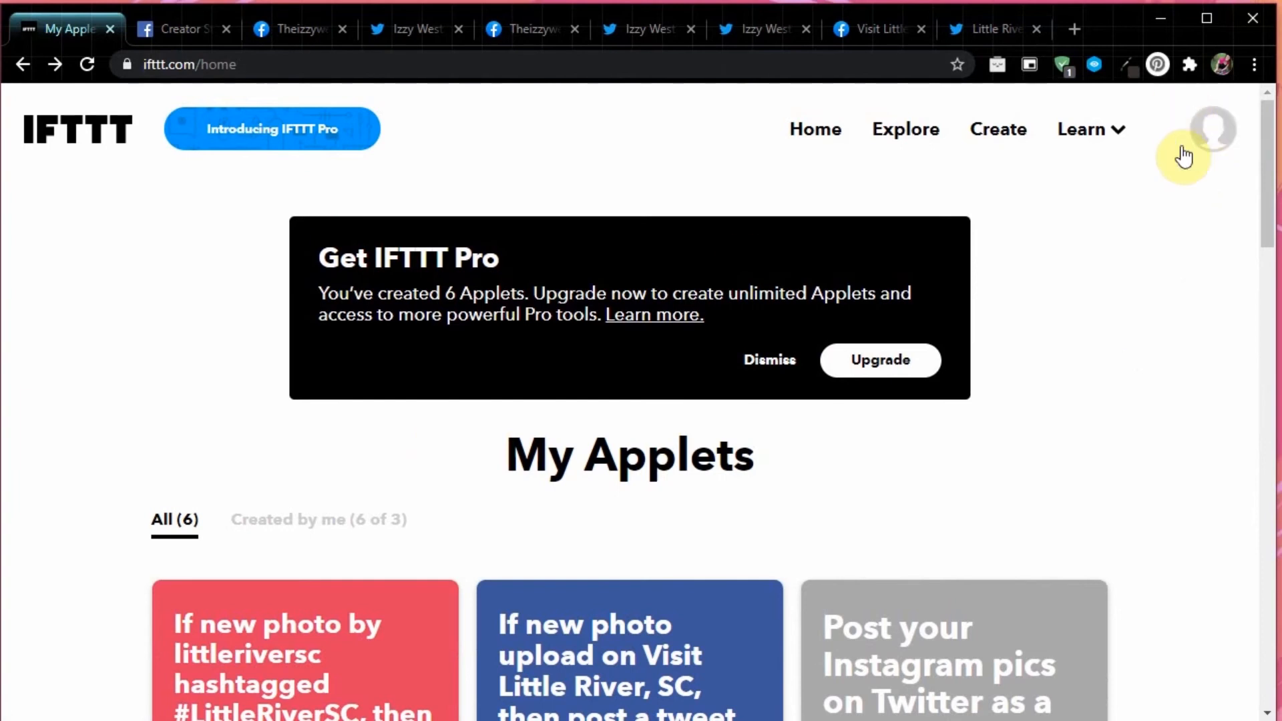
# Sign out of the current account and sign up for a new one with an e-mail address and the account password.
pyautogui.click(1212, 134)
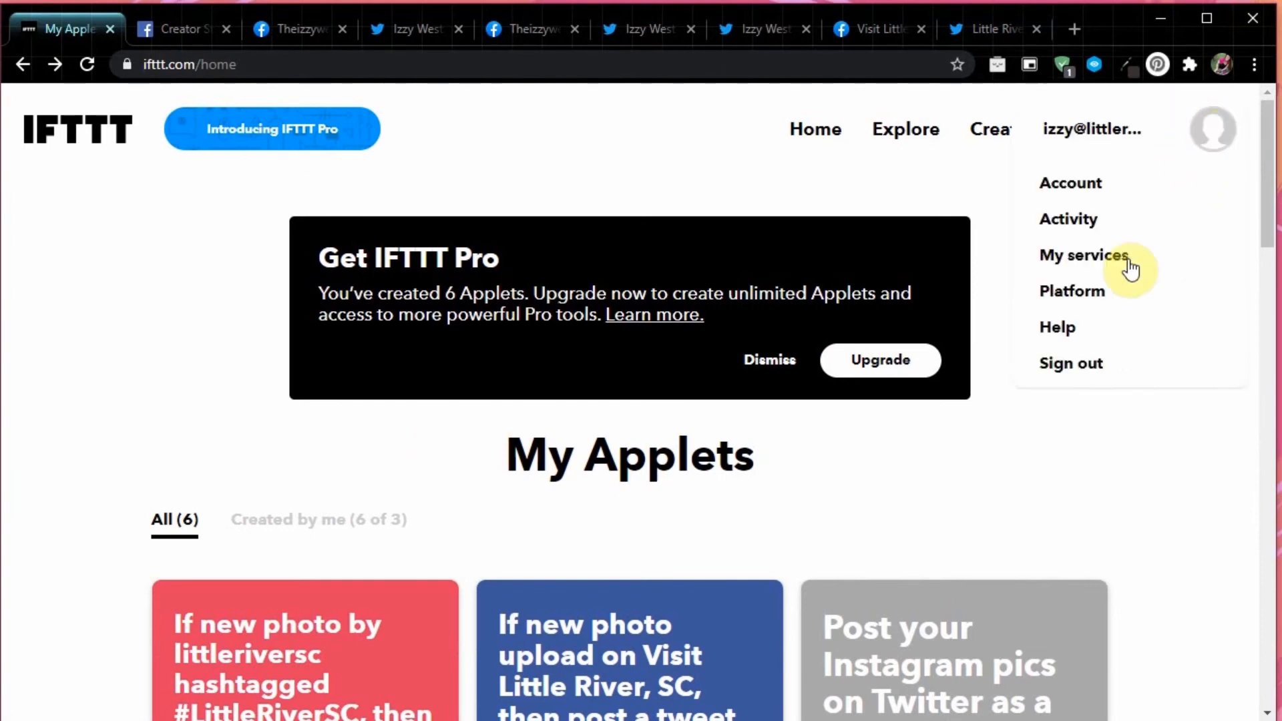
pyautogui.click(1088, 367)
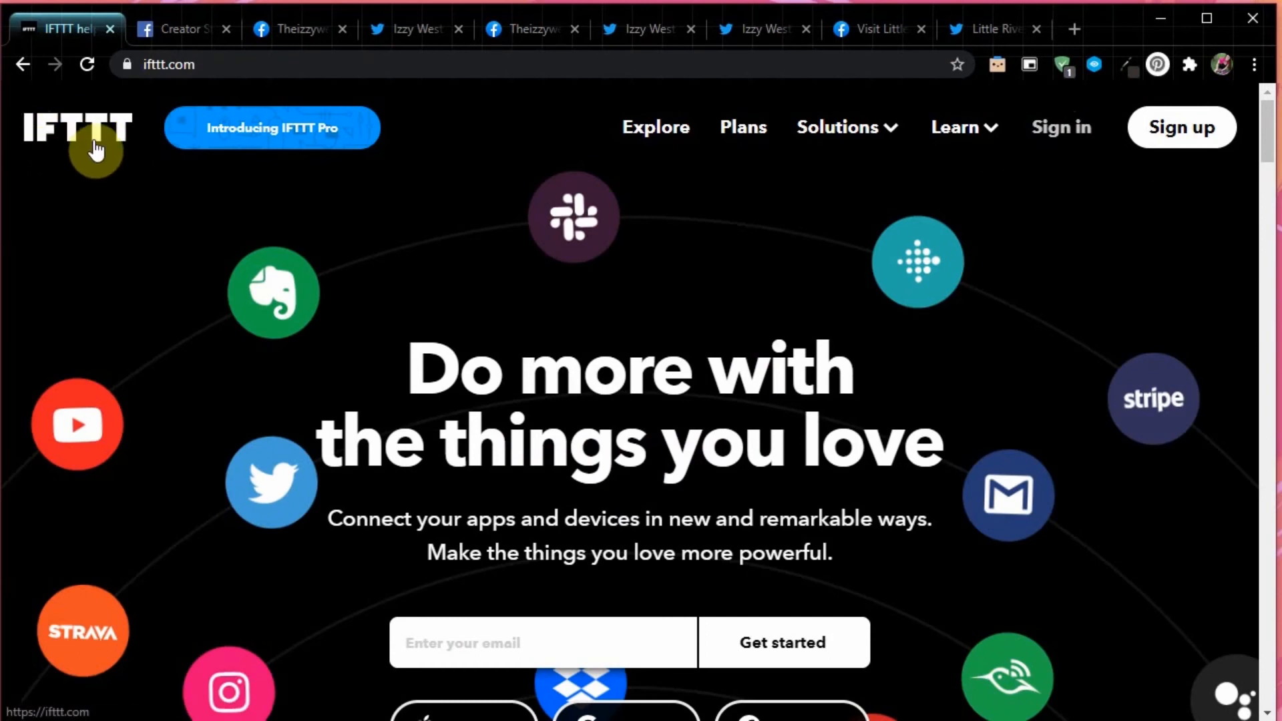
pyautogui.click(1198, 131)
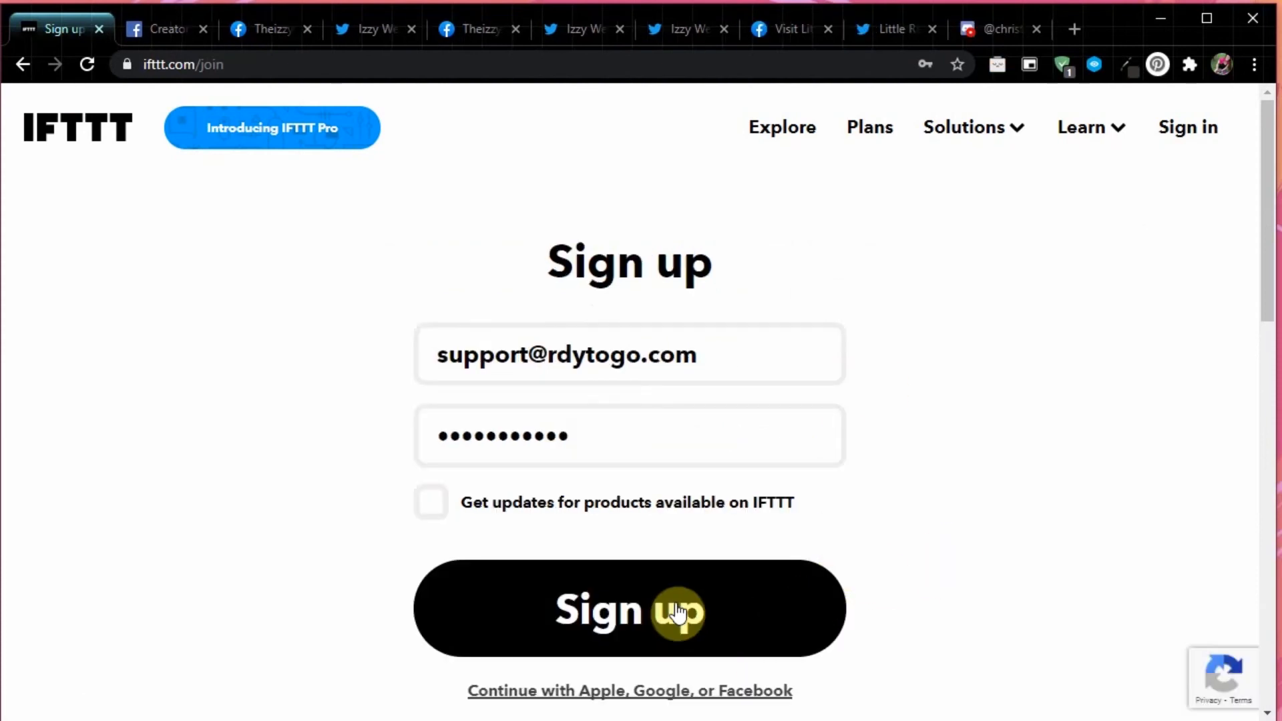
pyautogui.click(677, 611)
# Skip the getting-started suggestion for a morning meeting reminder applet.
pyautogui.scroll(-3, 1084, 348)
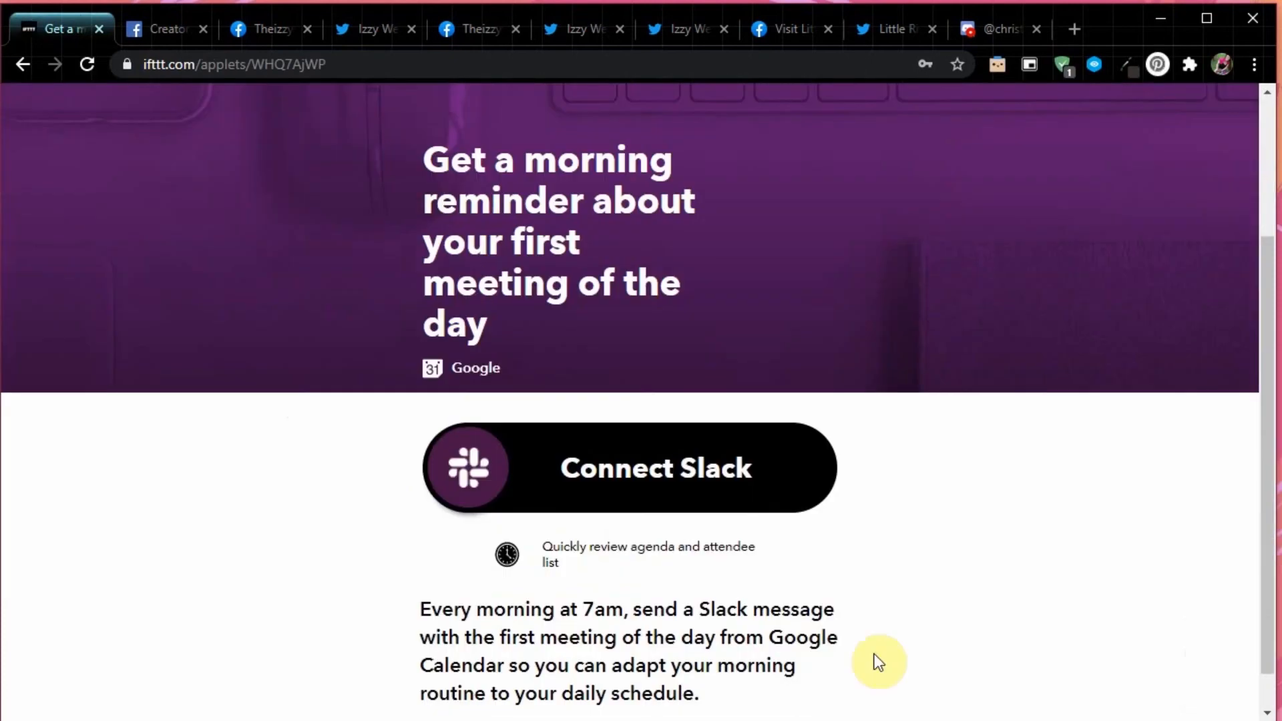
pyautogui.scroll(3, 587, 544)
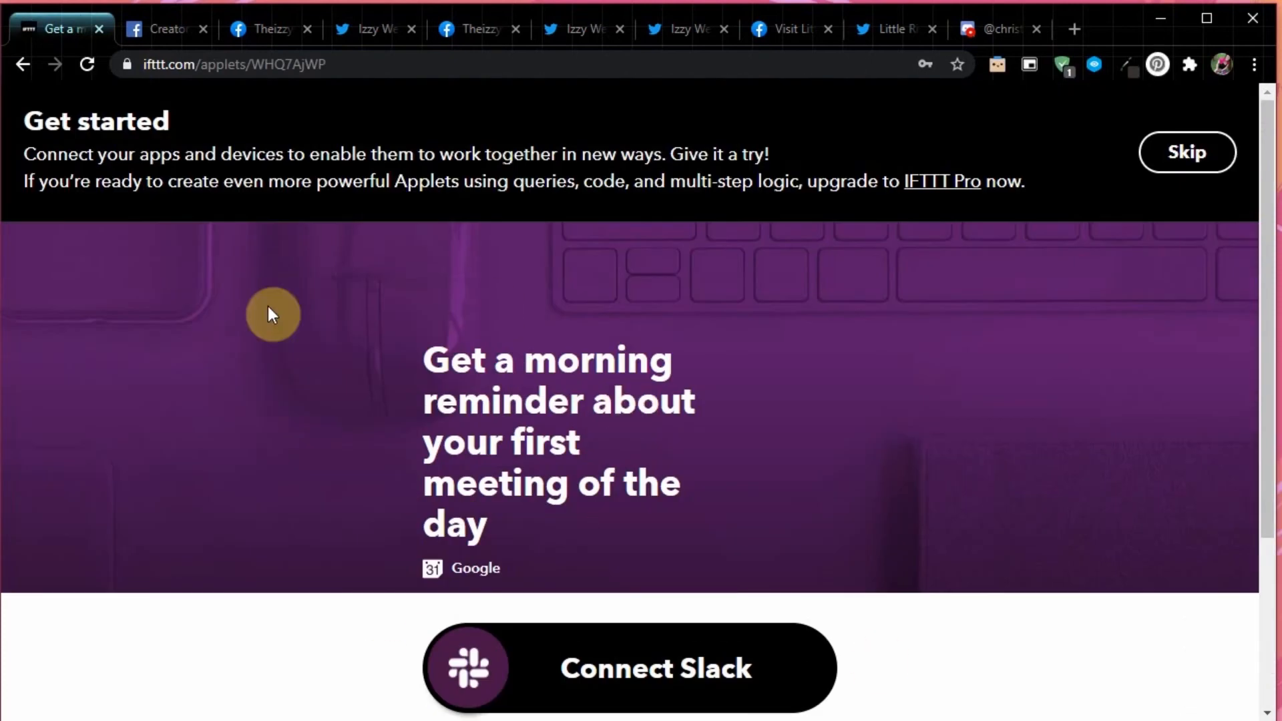
pyautogui.click(1192, 157)
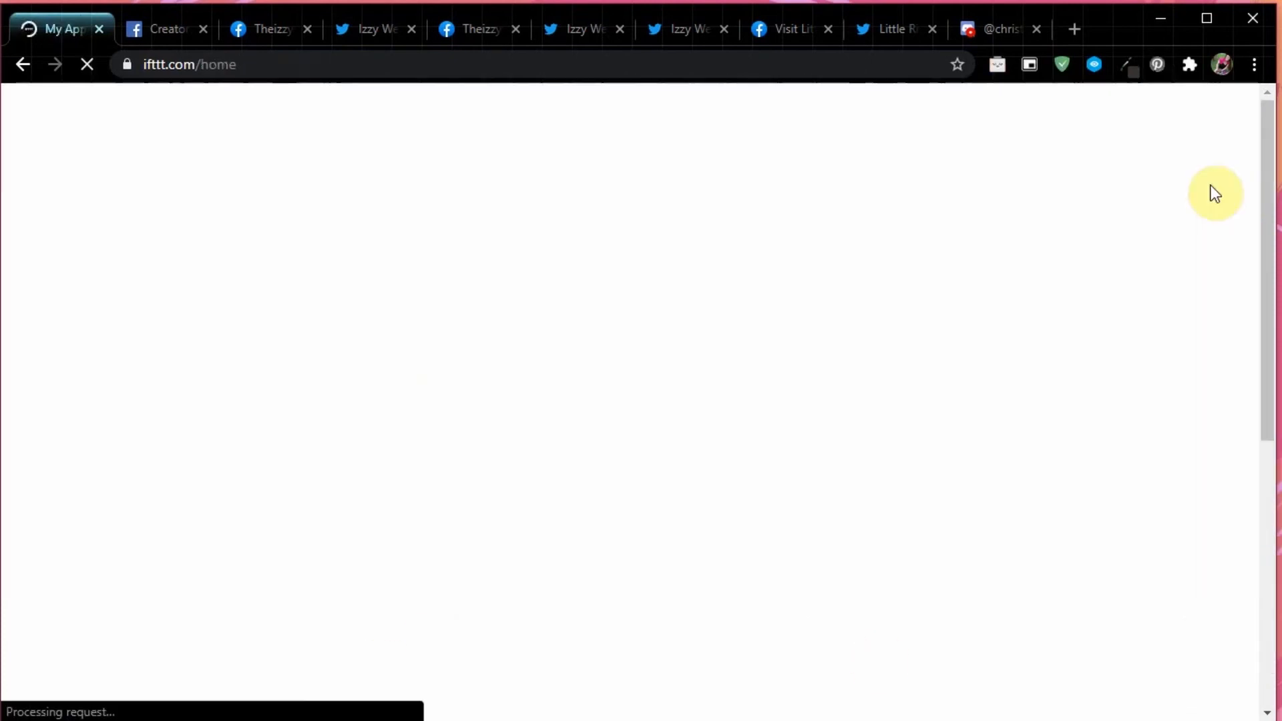
pyautogui.scroll(-3, 1078, 283)
pyautogui.scroll(3, 1079, 283)
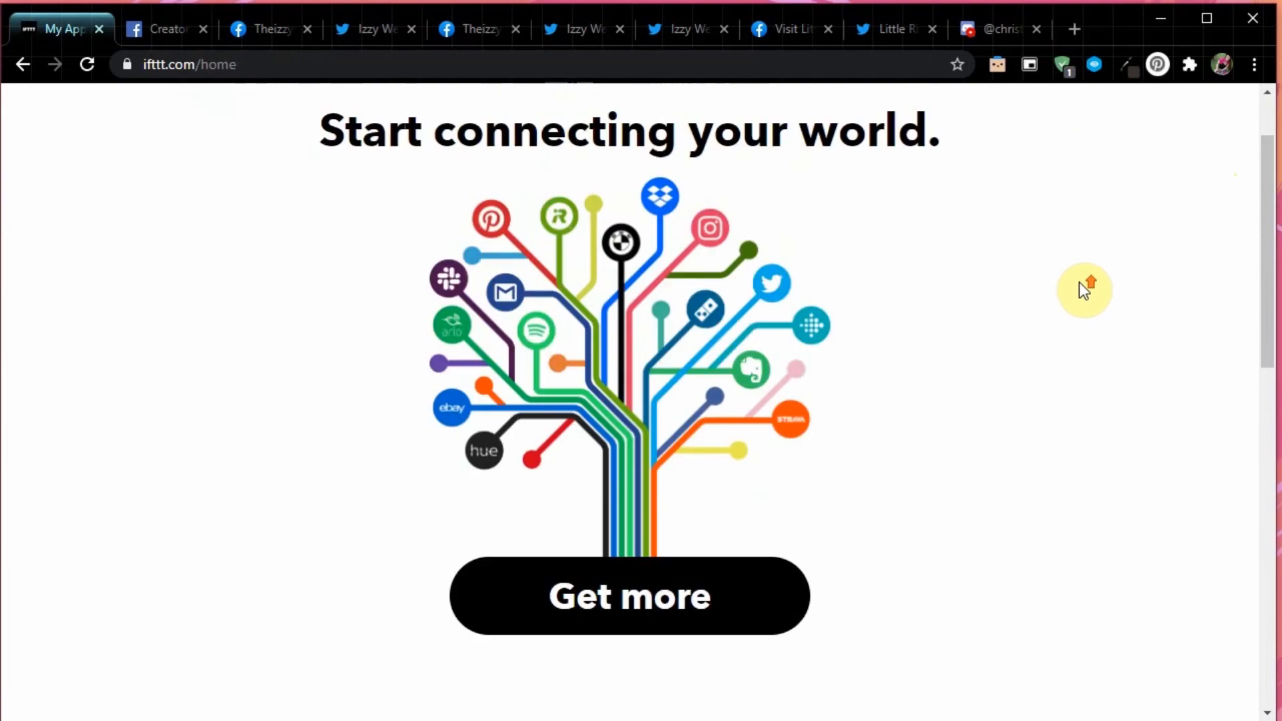
pyautogui.click(1220, 134)
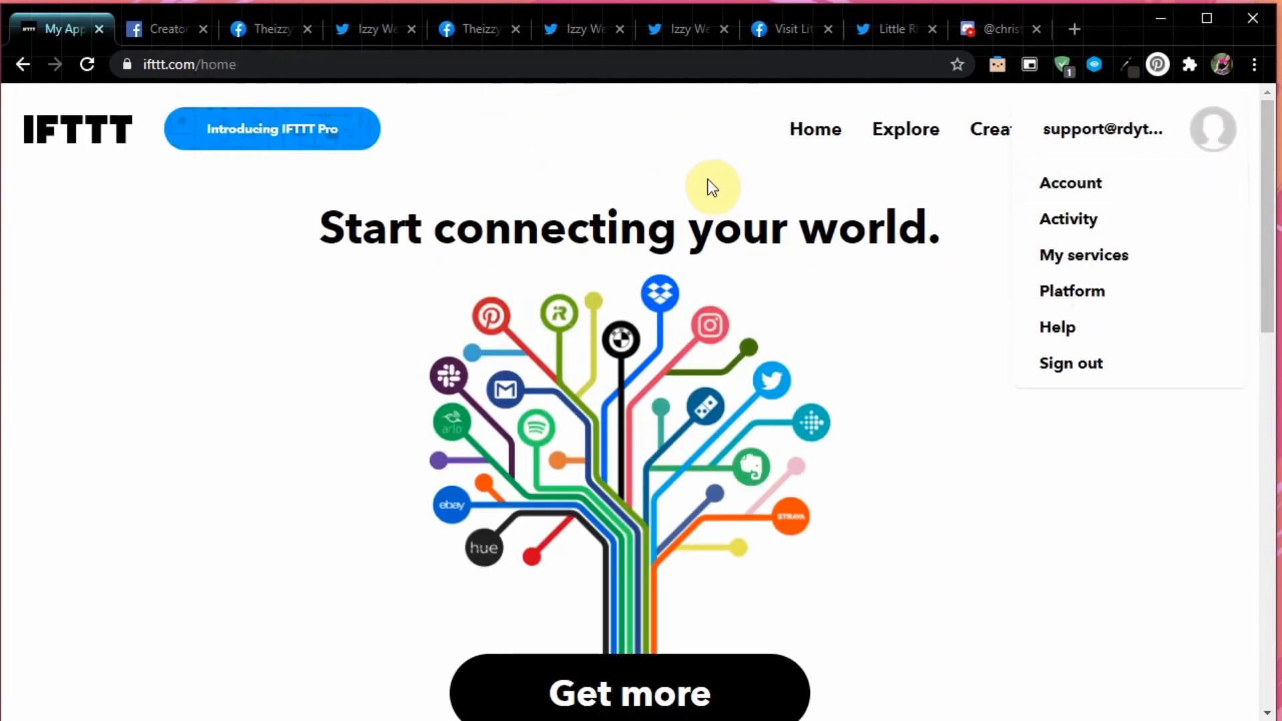
pyautogui.click(704, 180)
pyautogui.scroll(-2, 911, 273)
pyautogui.scroll(2, 943, 160)
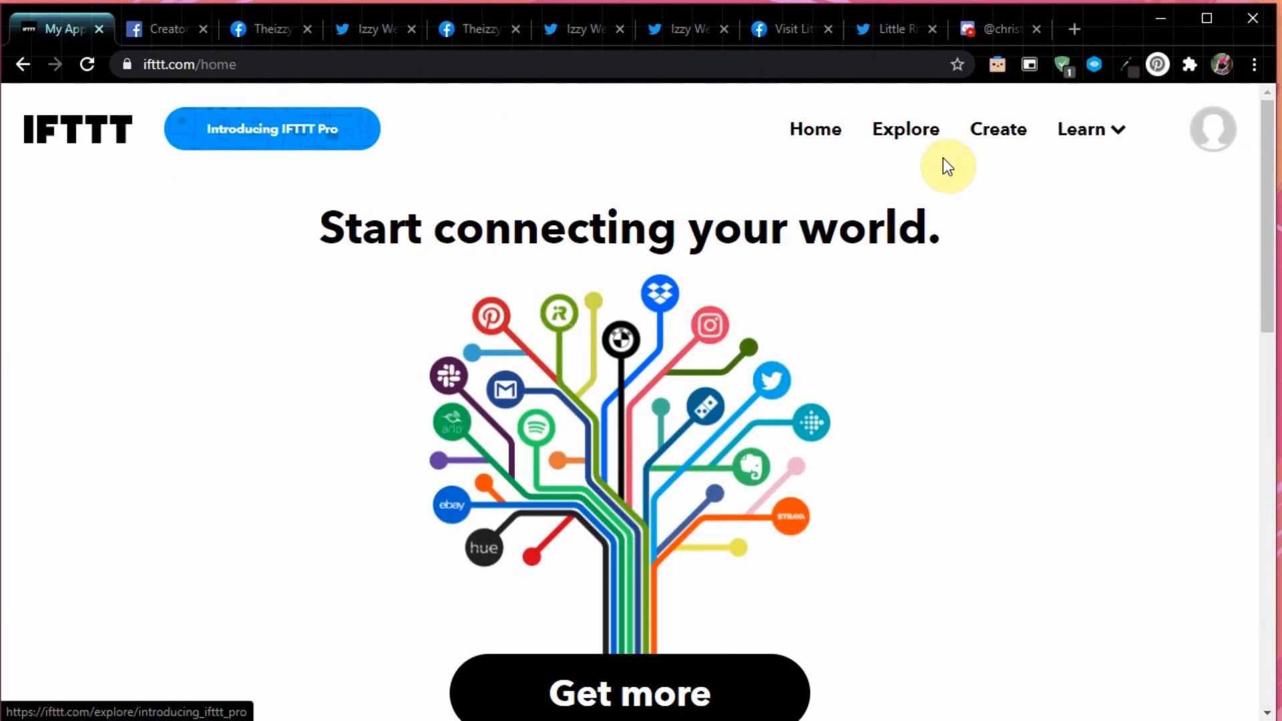
# Create a new applet, searching services for "face" and choosing the Facebook Pages trigger "New link post on page" for If This.
pyautogui.click(1000, 143)
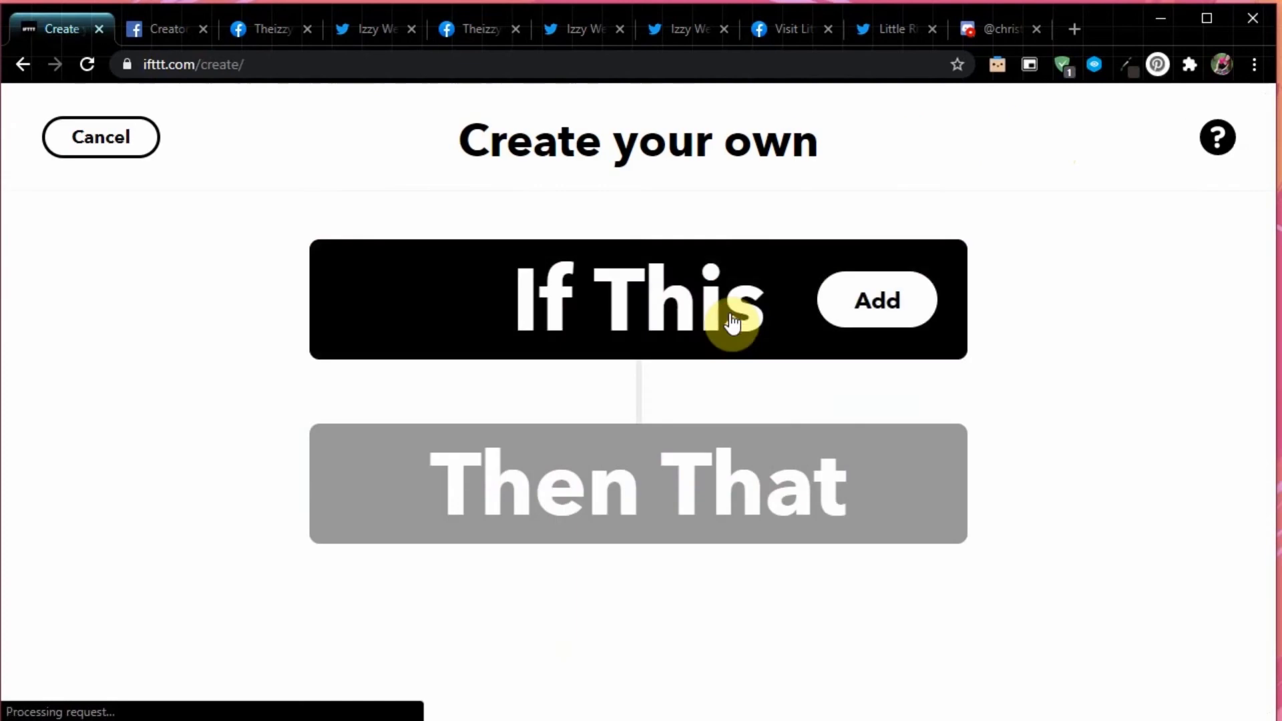
pyautogui.click(731, 322)
pyautogui.click(523, 263)
pyautogui.write('face')
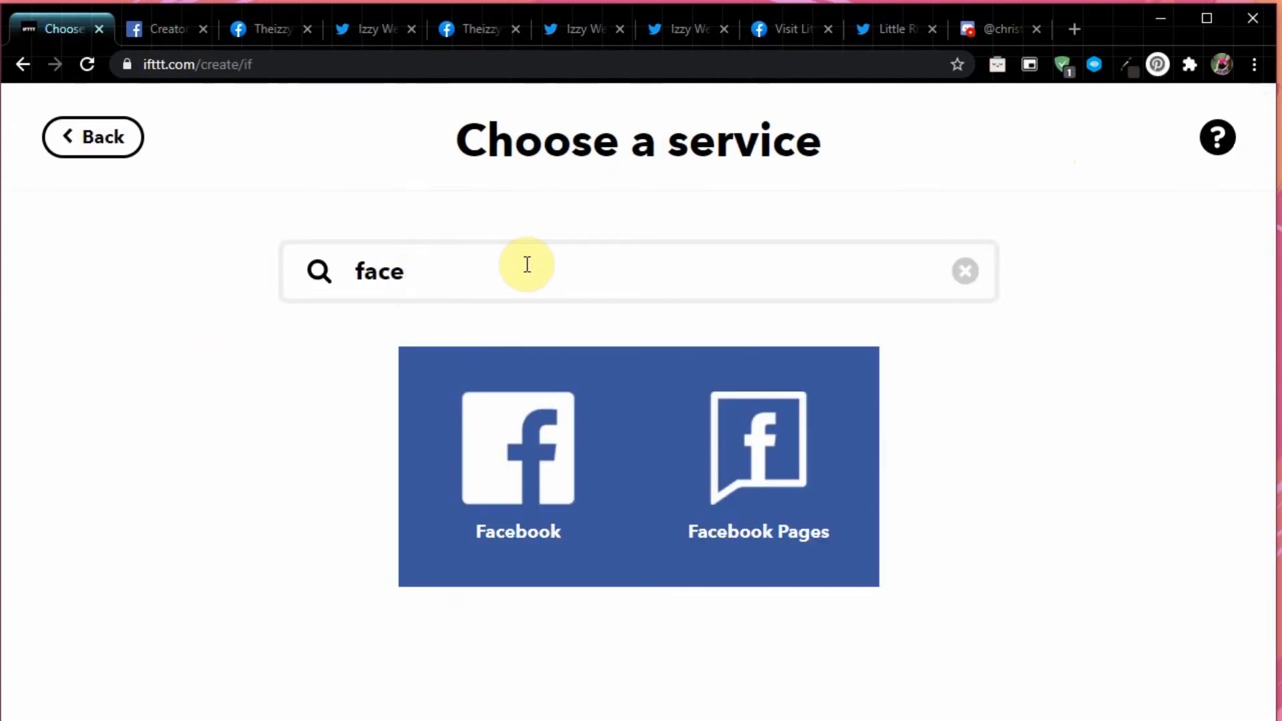
pyautogui.click(788, 445)
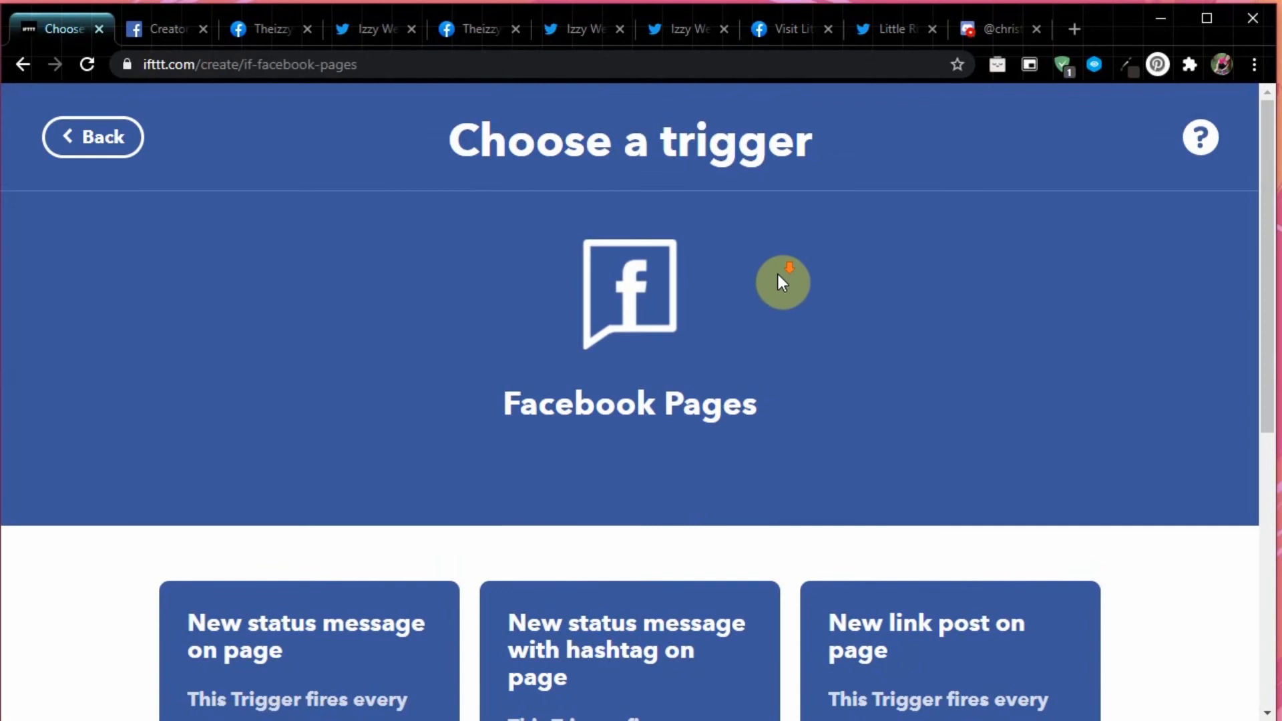
pyautogui.scroll(-6, 781, 281)
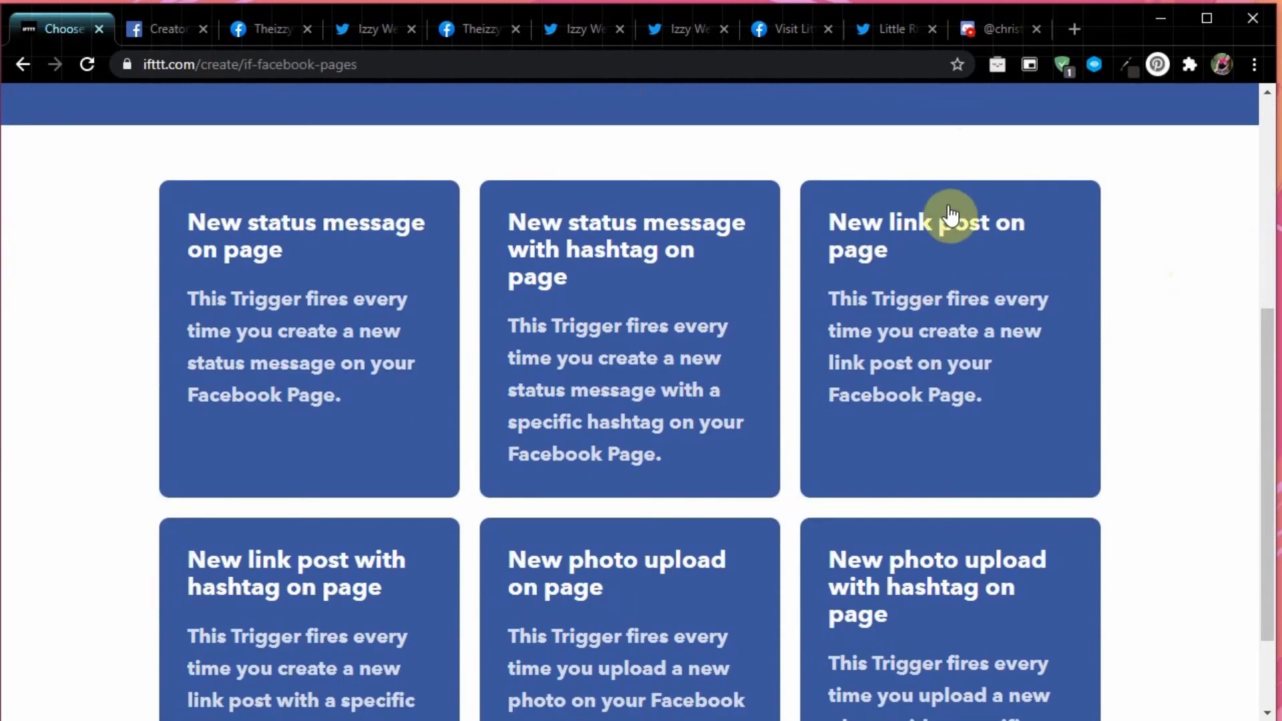
pyautogui.click(939, 311)
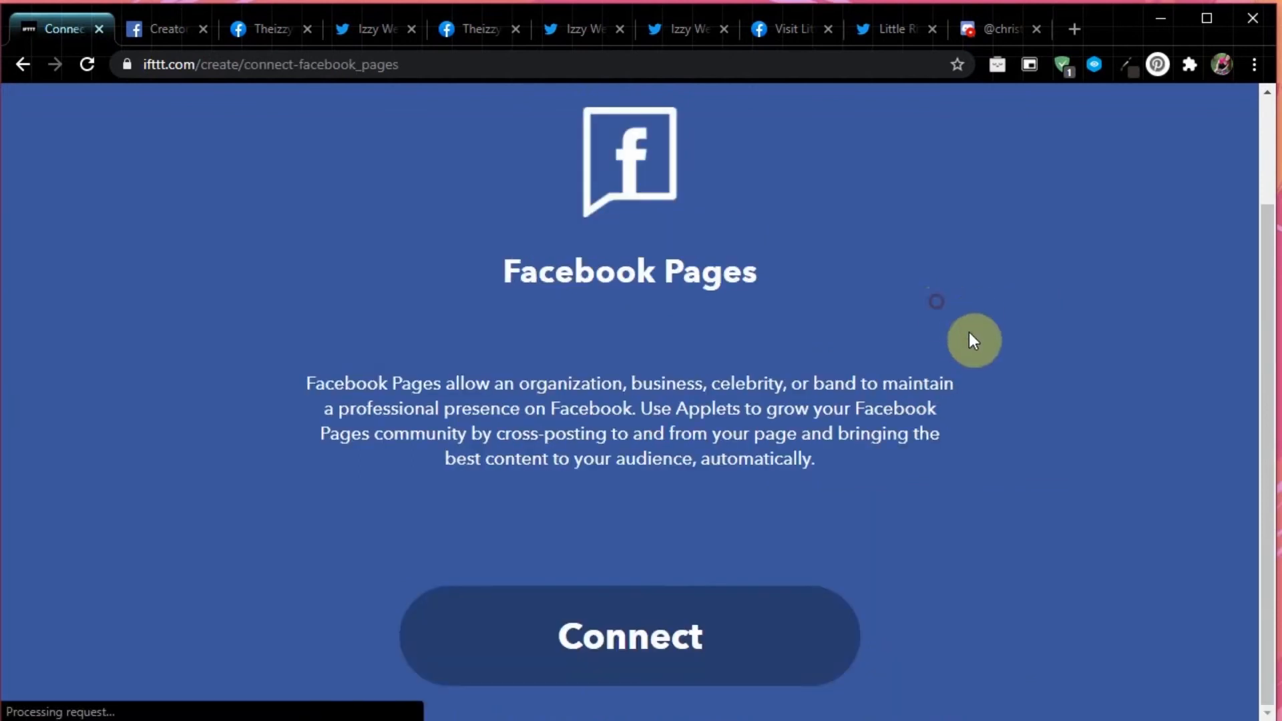
# Connect the Facebook Pages service, continuing with the previously linked Facebook account and its settings.
pyautogui.click(671, 653)
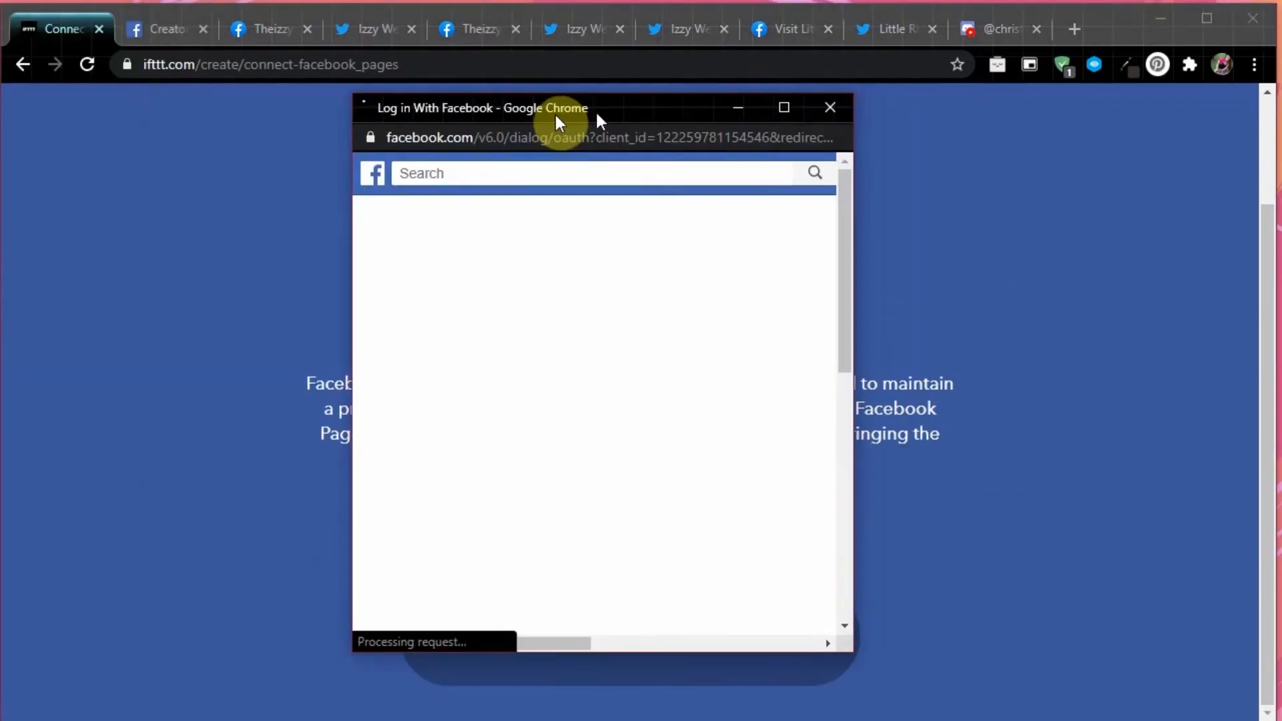
pyautogui.moveTo(595, 120); pyautogui.dragTo(344, 147)
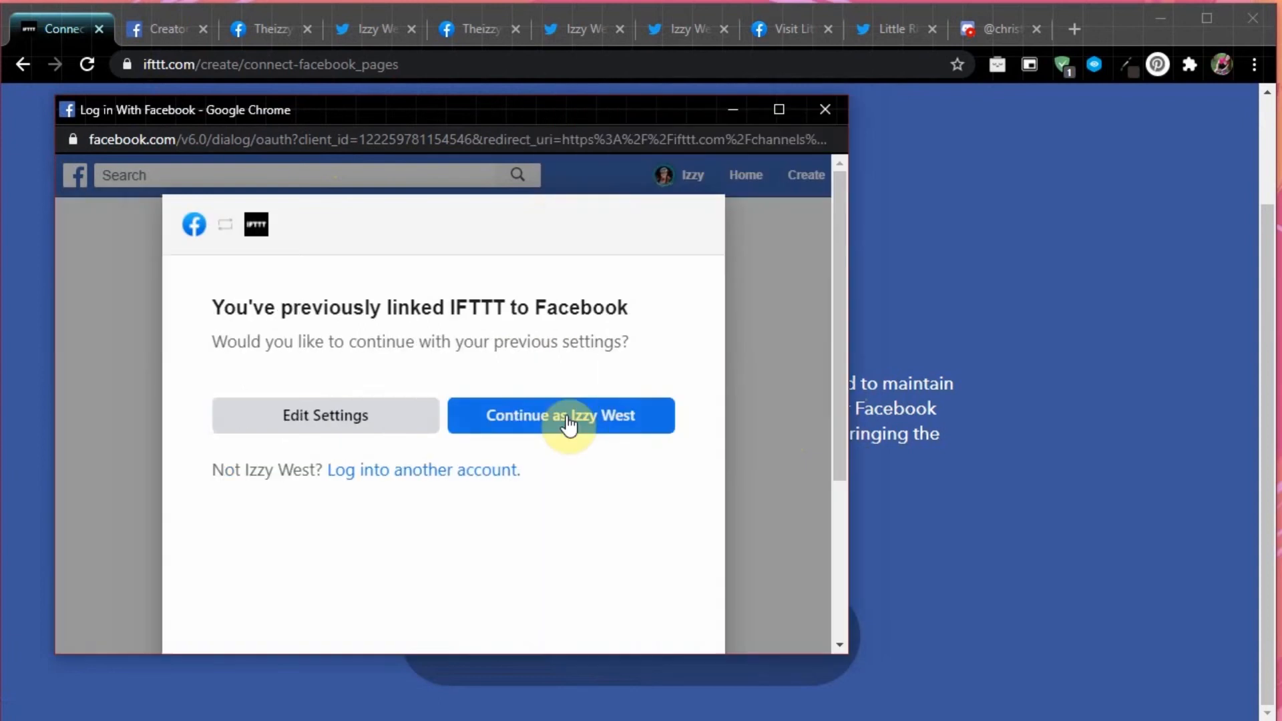
pyautogui.click(560, 427)
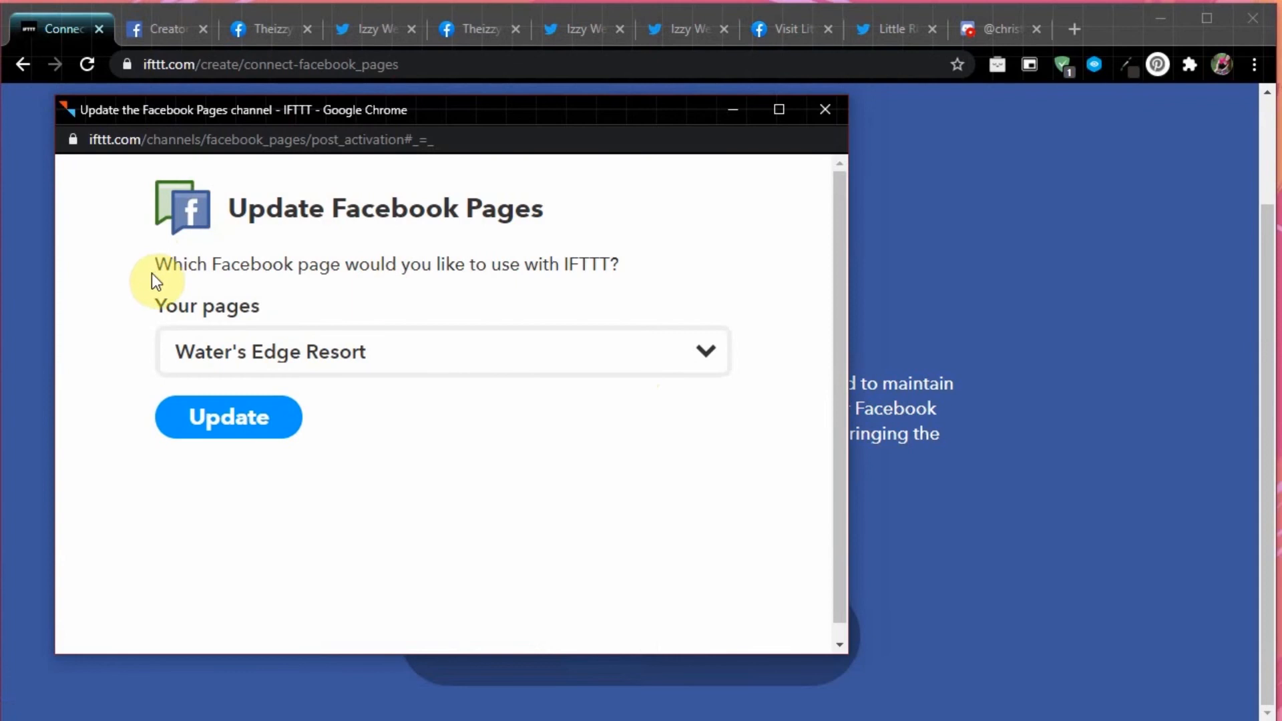
# Select the Rdytogo - Web Design page as the Facebook page for IFTTT and update the Facebook Pages connection.
pyautogui.click(421, 357)
pyautogui.click(466, 348)
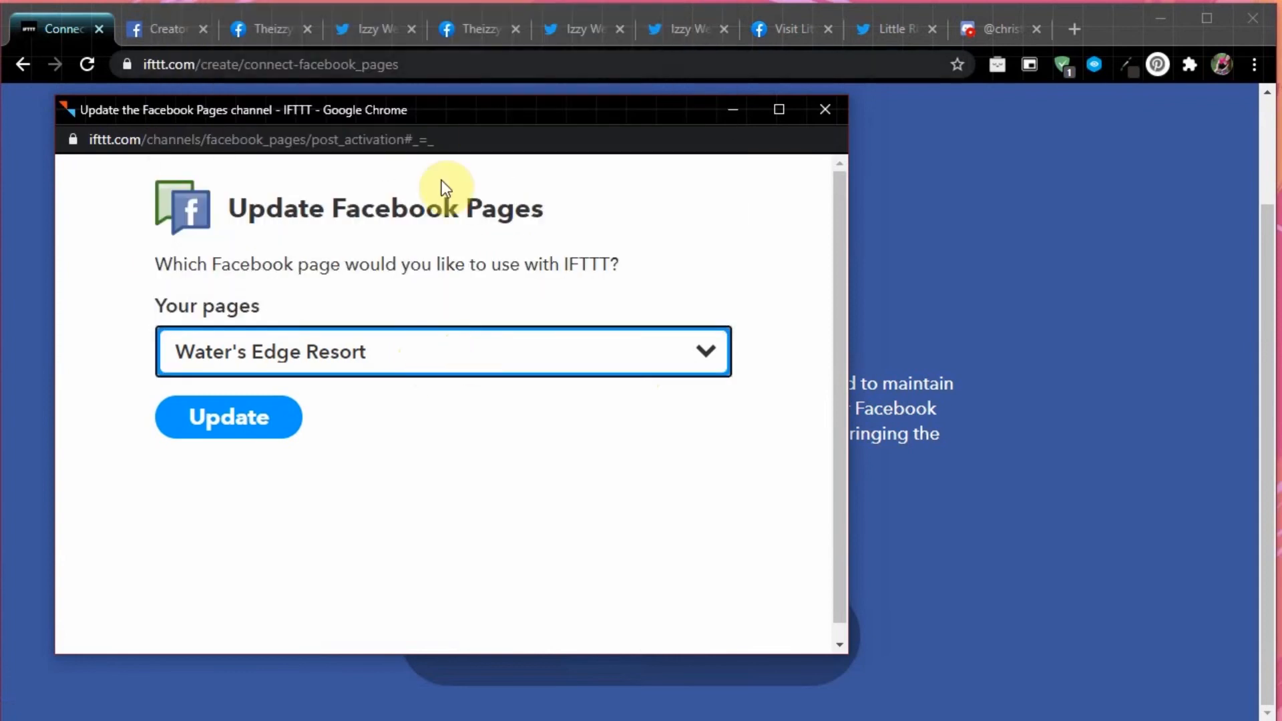
pyautogui.click(513, 360)
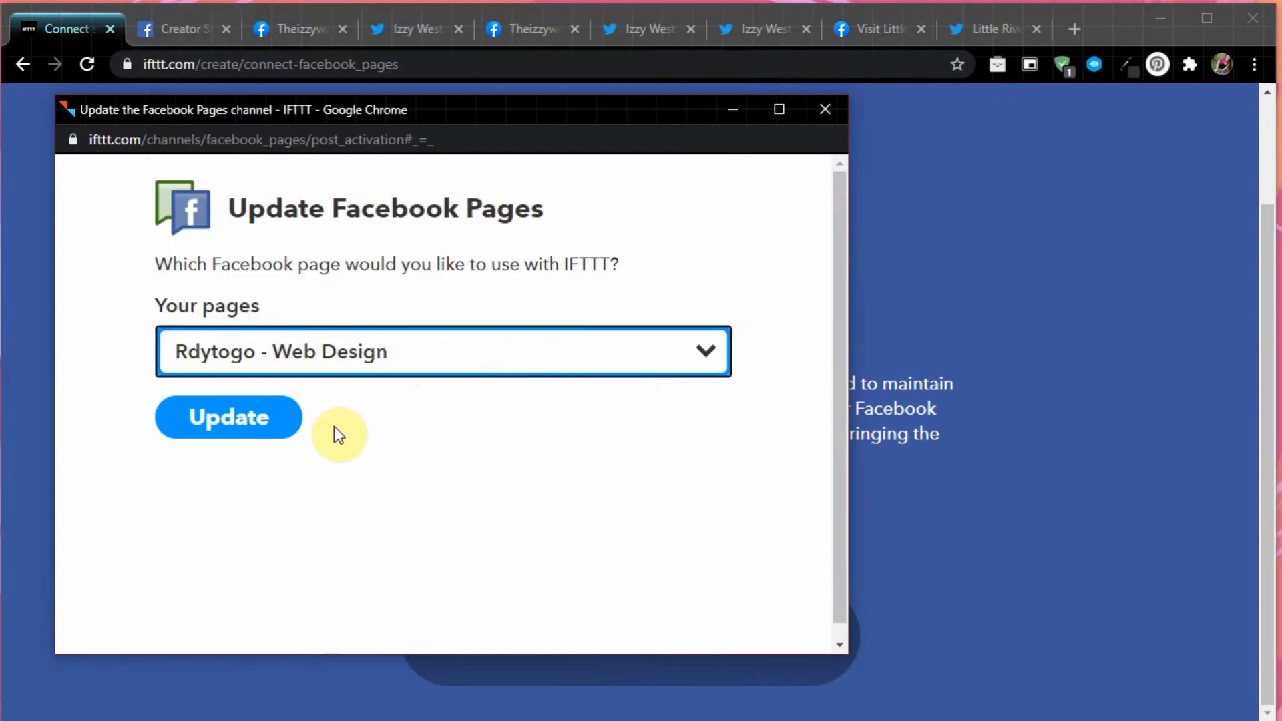
pyautogui.click(395, 427)
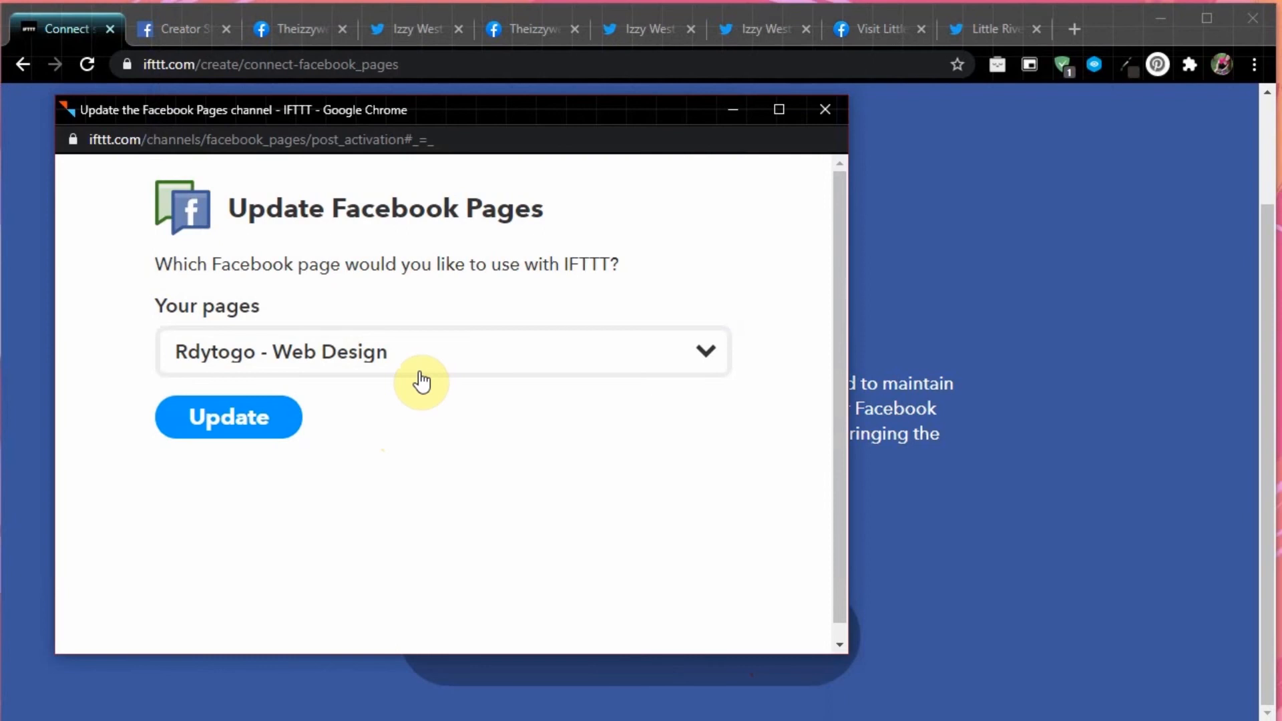
pyautogui.click(252, 427)
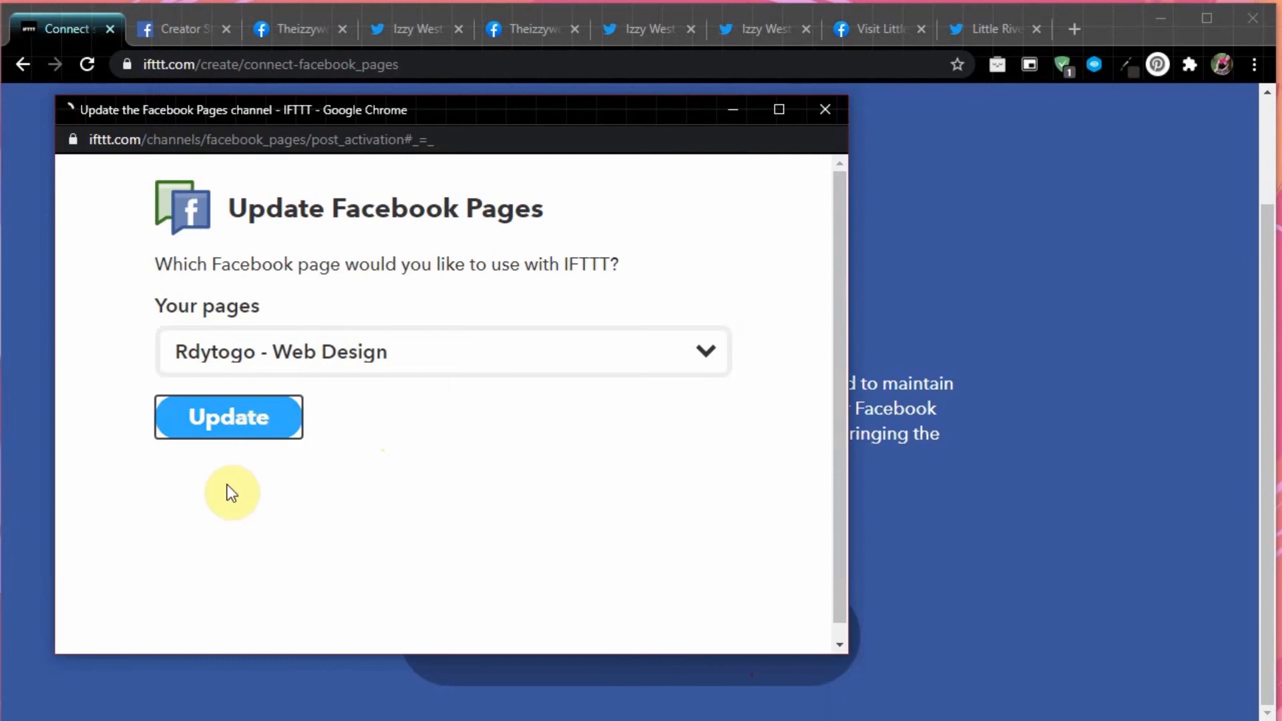
# Add the Then That action, searching services for "twi" and choosing Twitter's "Post a tweet" action.
pyautogui.click(842, 520)
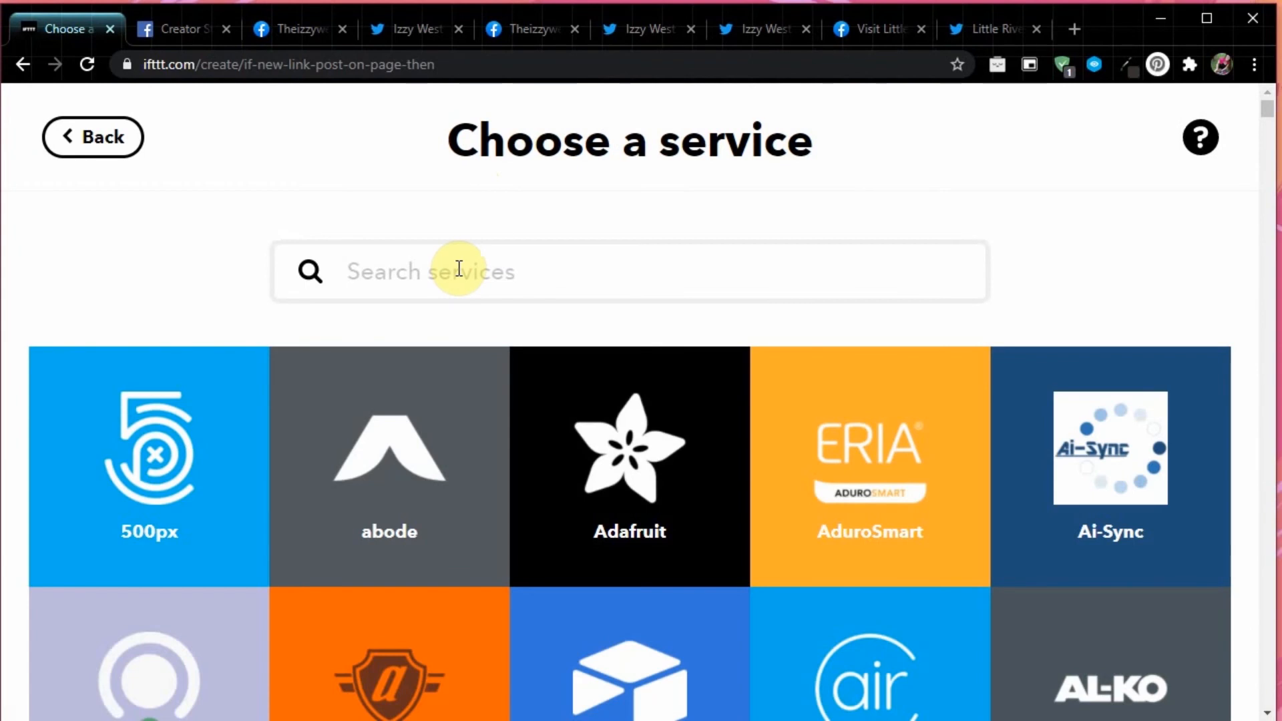
pyautogui.write('twi')
pyautogui.click(748, 524)
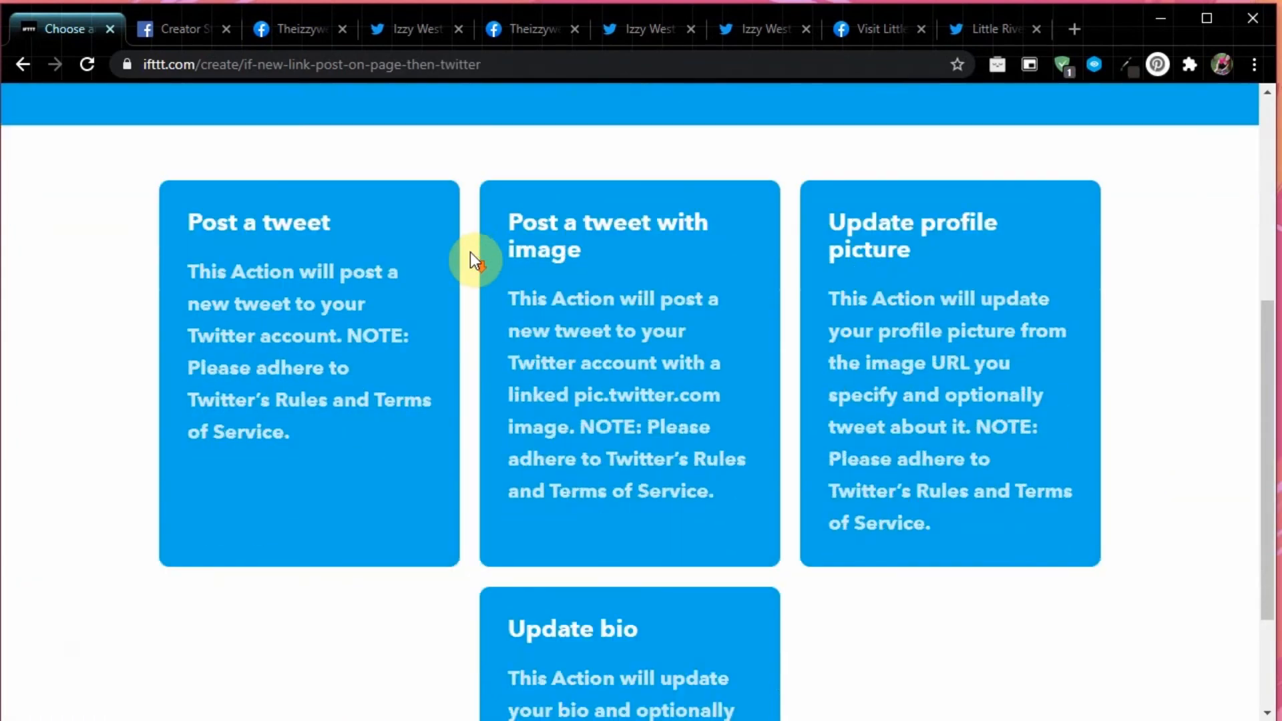
pyautogui.scroll(-2, 346, 163)
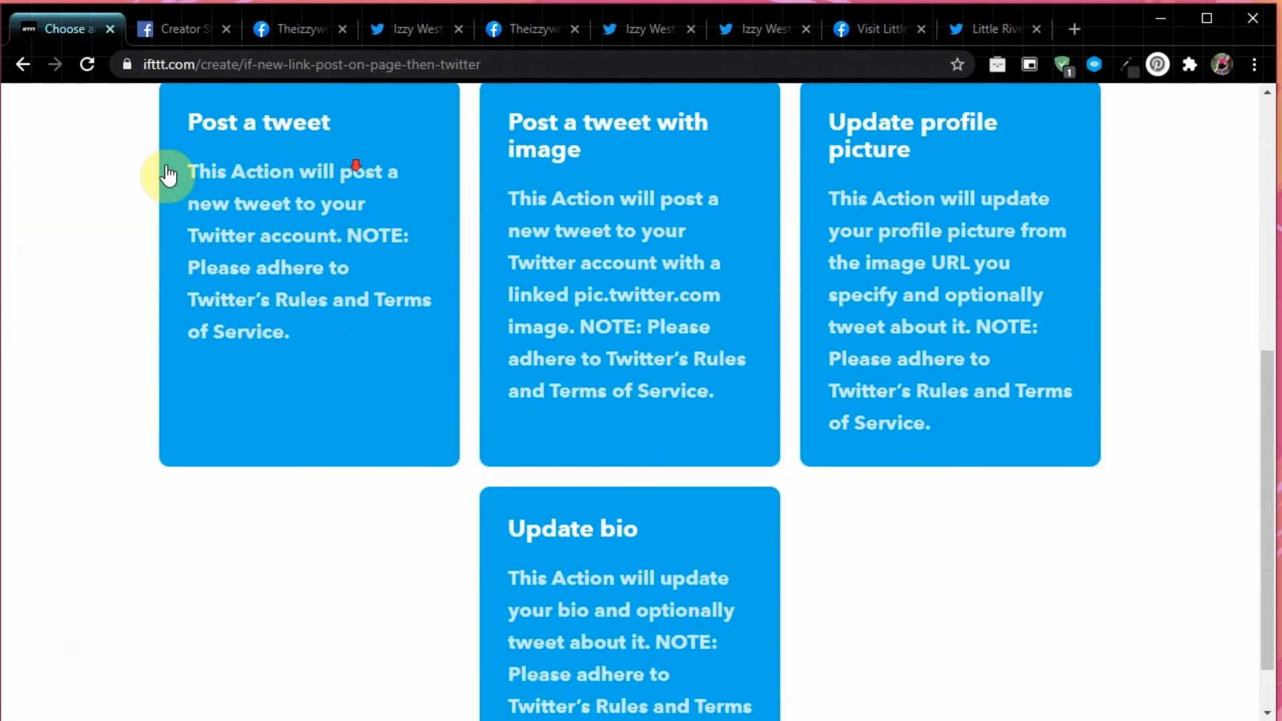
pyautogui.scroll(3, 332, 476)
pyautogui.click(285, 382)
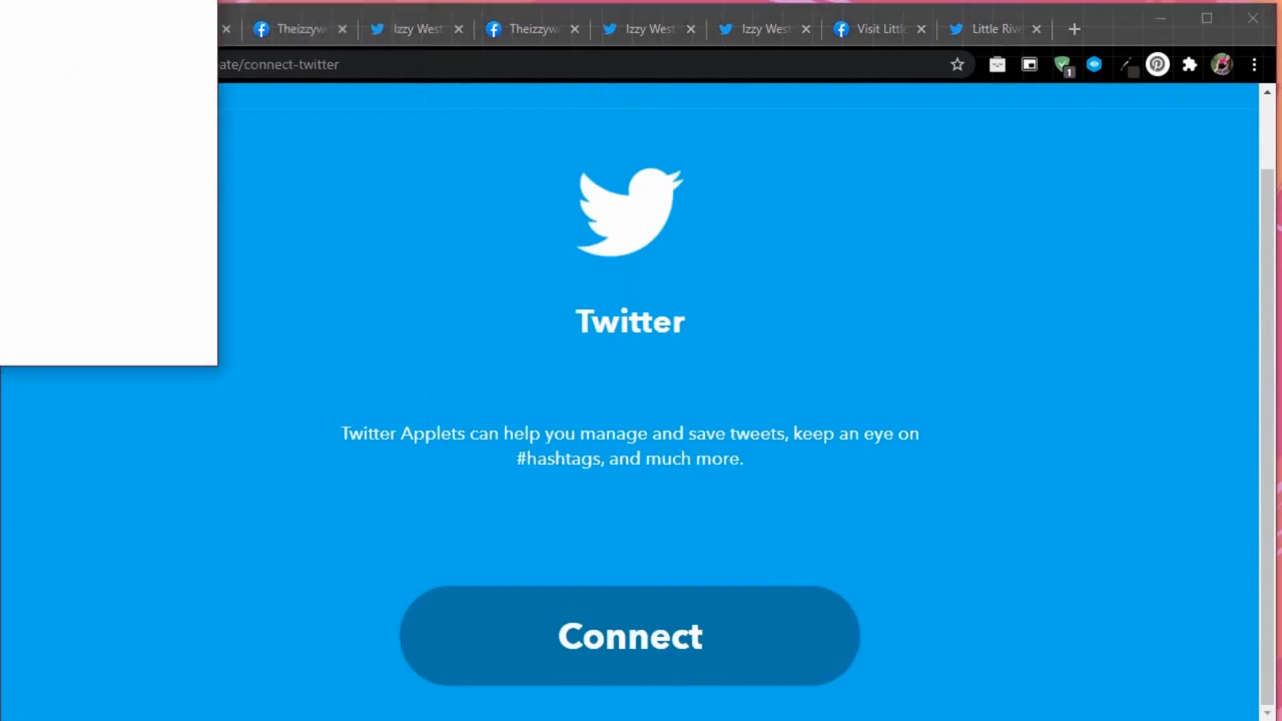
pyautogui.moveTo(0, 0); pyautogui.dragTo(435, 106)
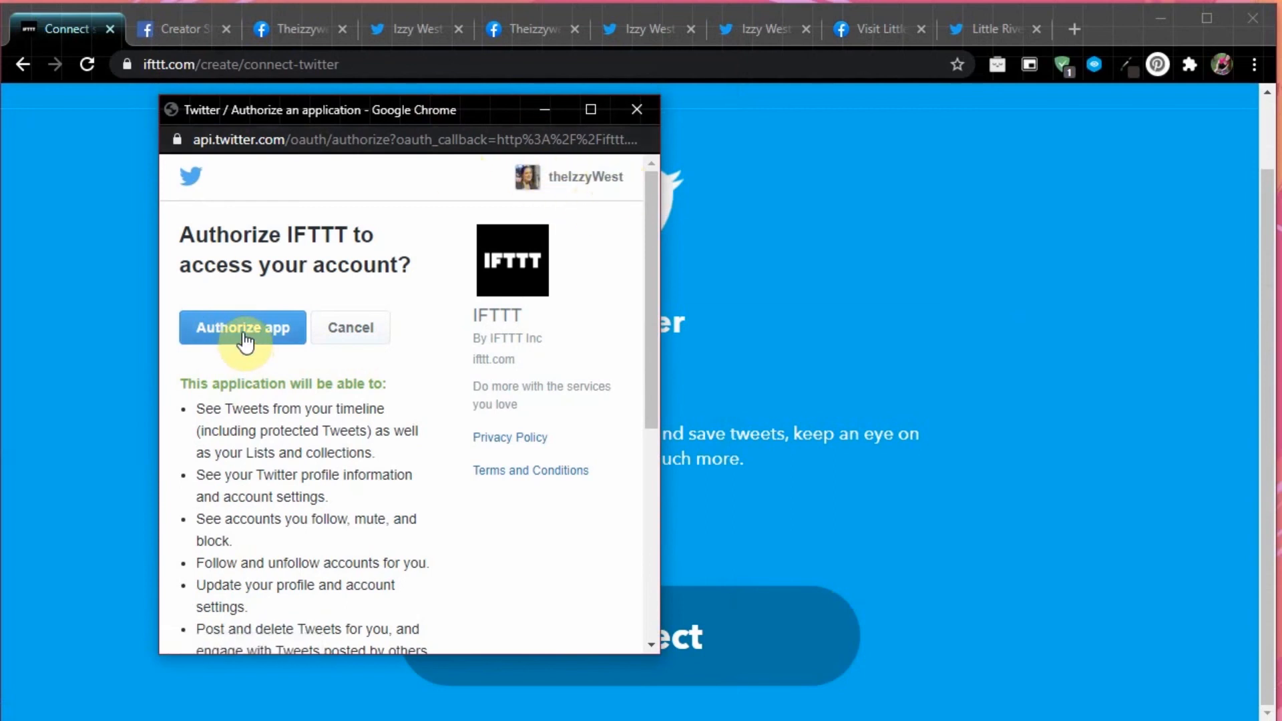
pyautogui.click(378, 327)
pyautogui.click(637, 109)
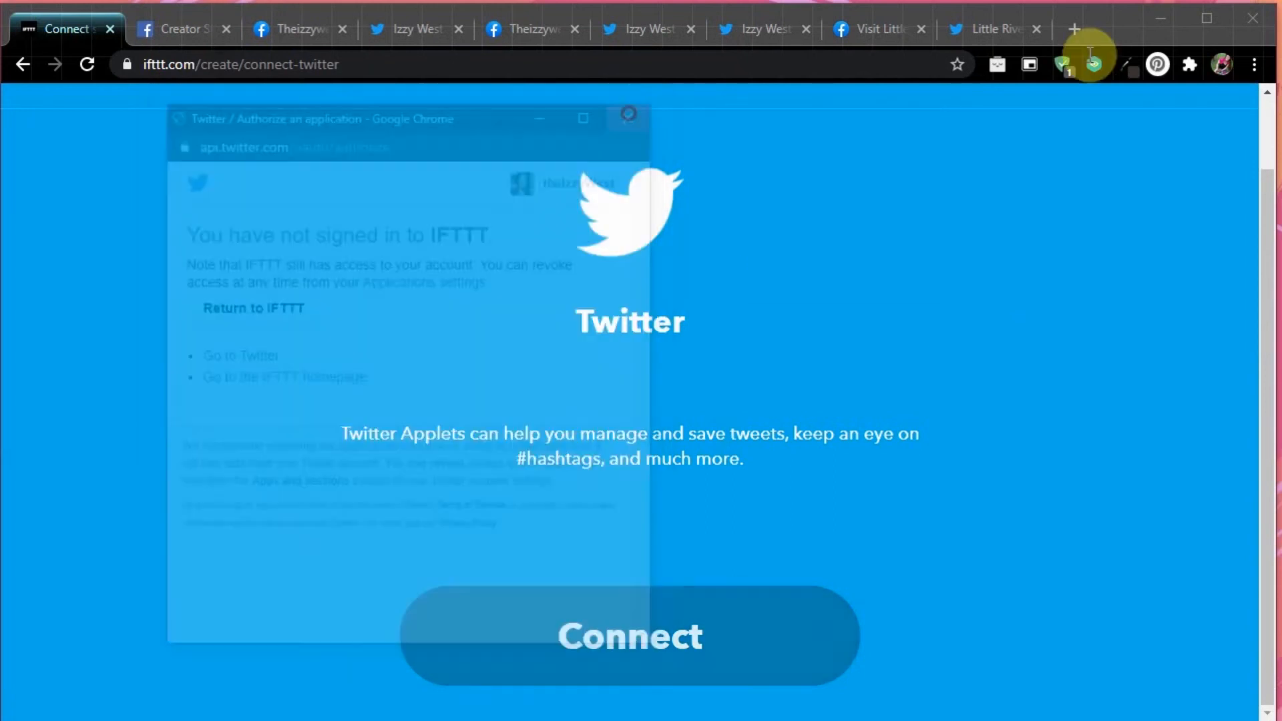
pyautogui.click(1080, 34)
pyautogui.write('tw')
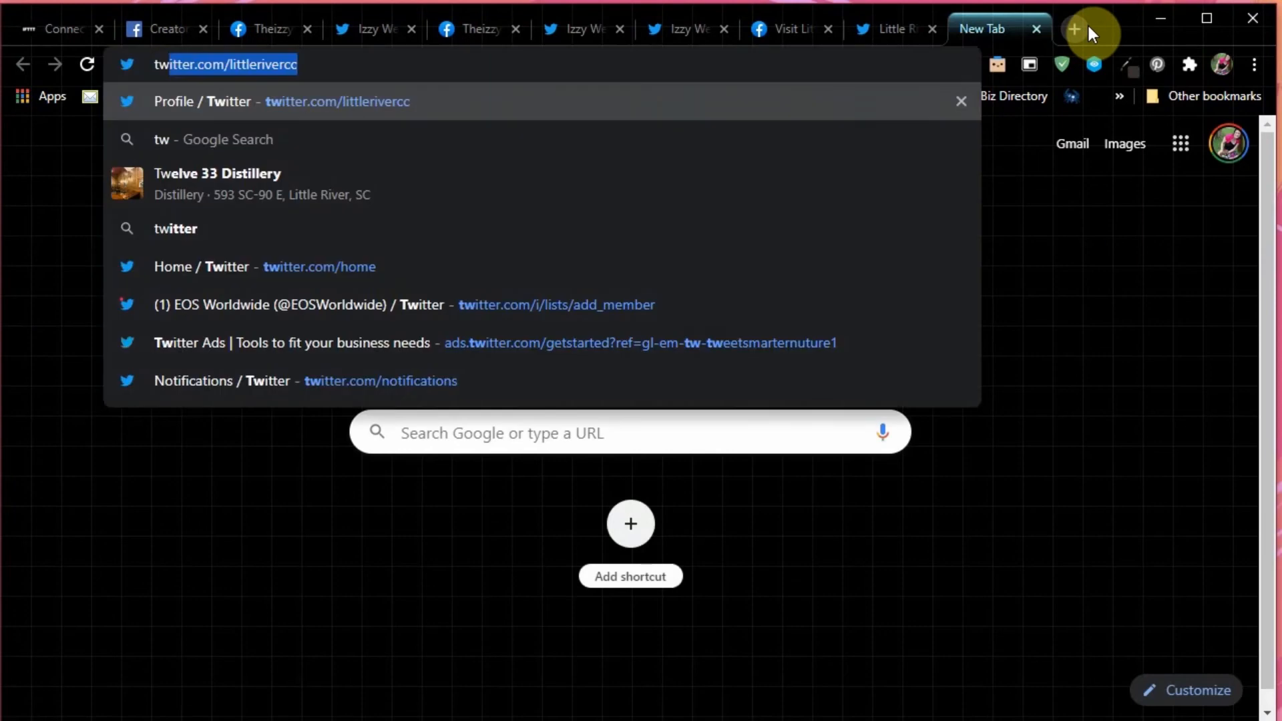
pyautogui.press('Return')
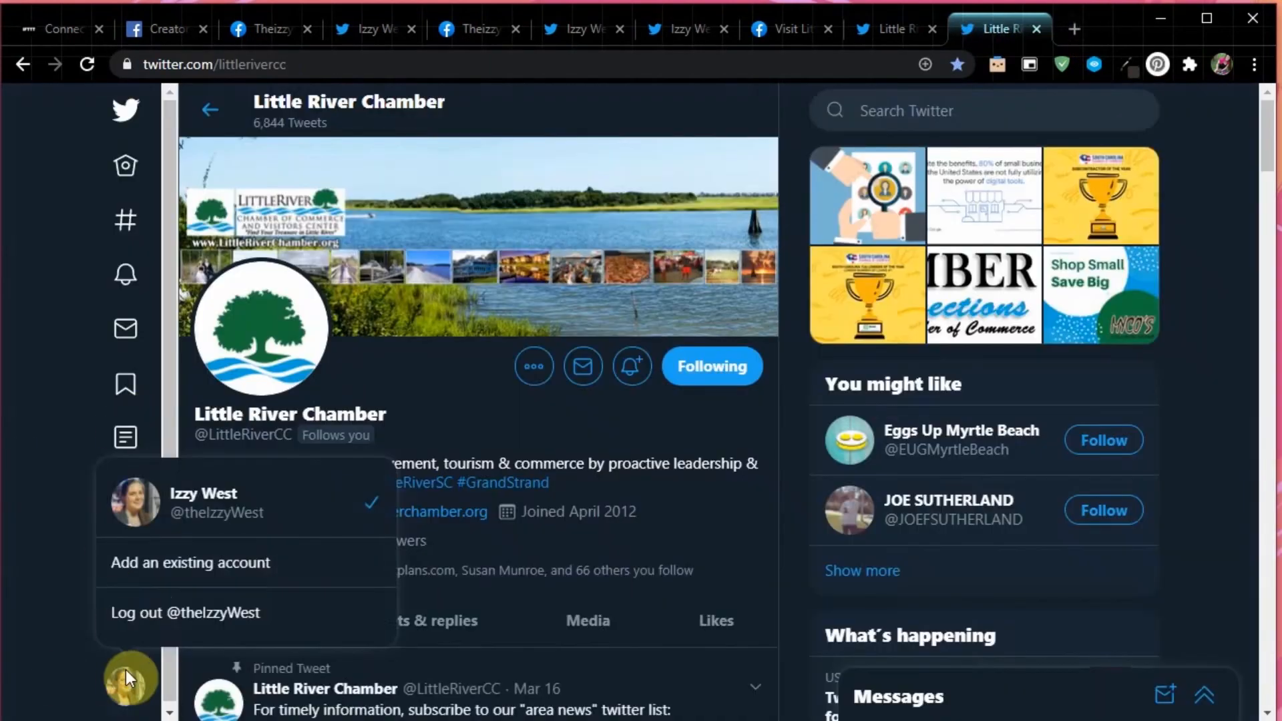
pyautogui.click(224, 563)
pyautogui.click(600, 316)
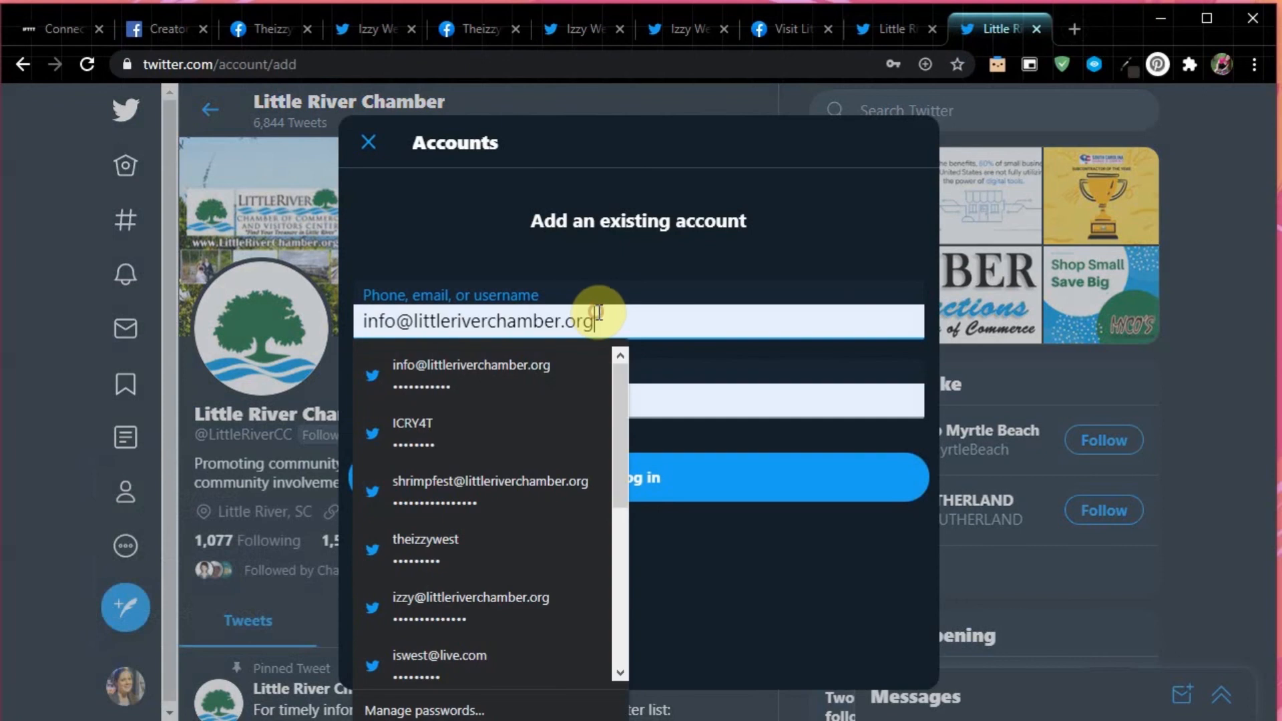
pyautogui.scroll(-3, 547, 445)
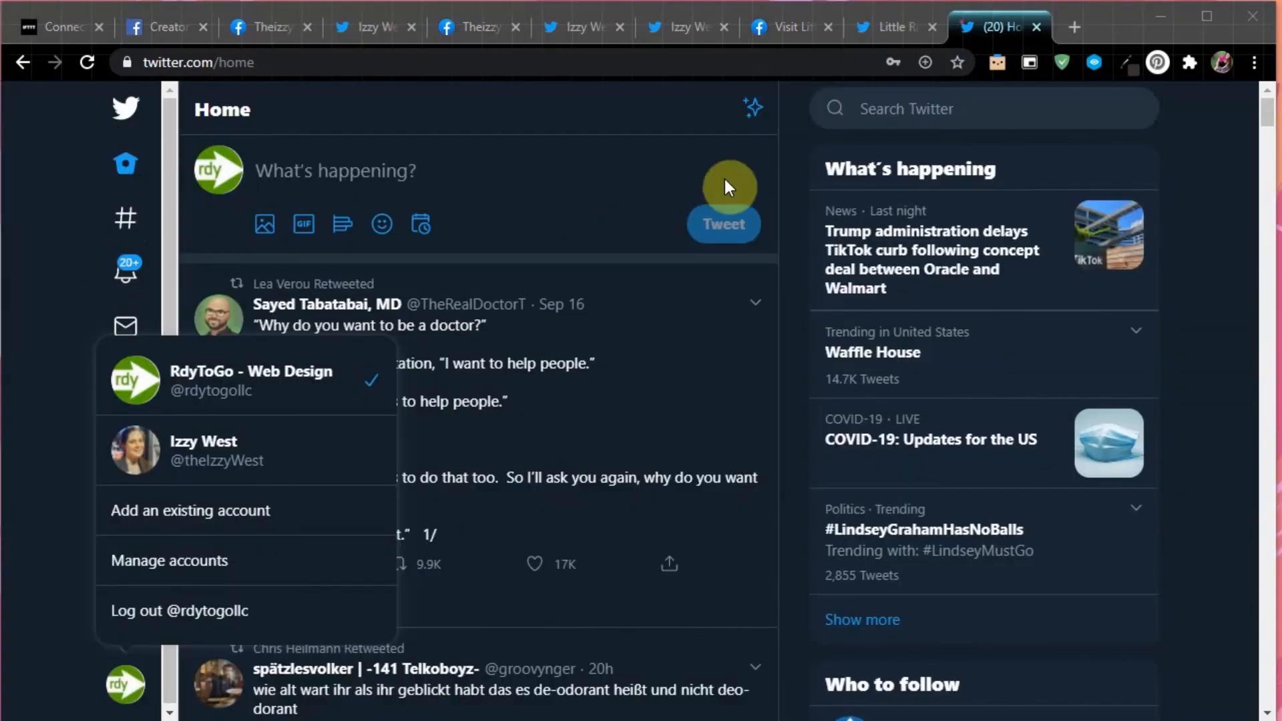
# Return to IFTTT, connect the Twitter service and authorize IFTTT to access the rdytogollc account.
pyautogui.click(49, 31)
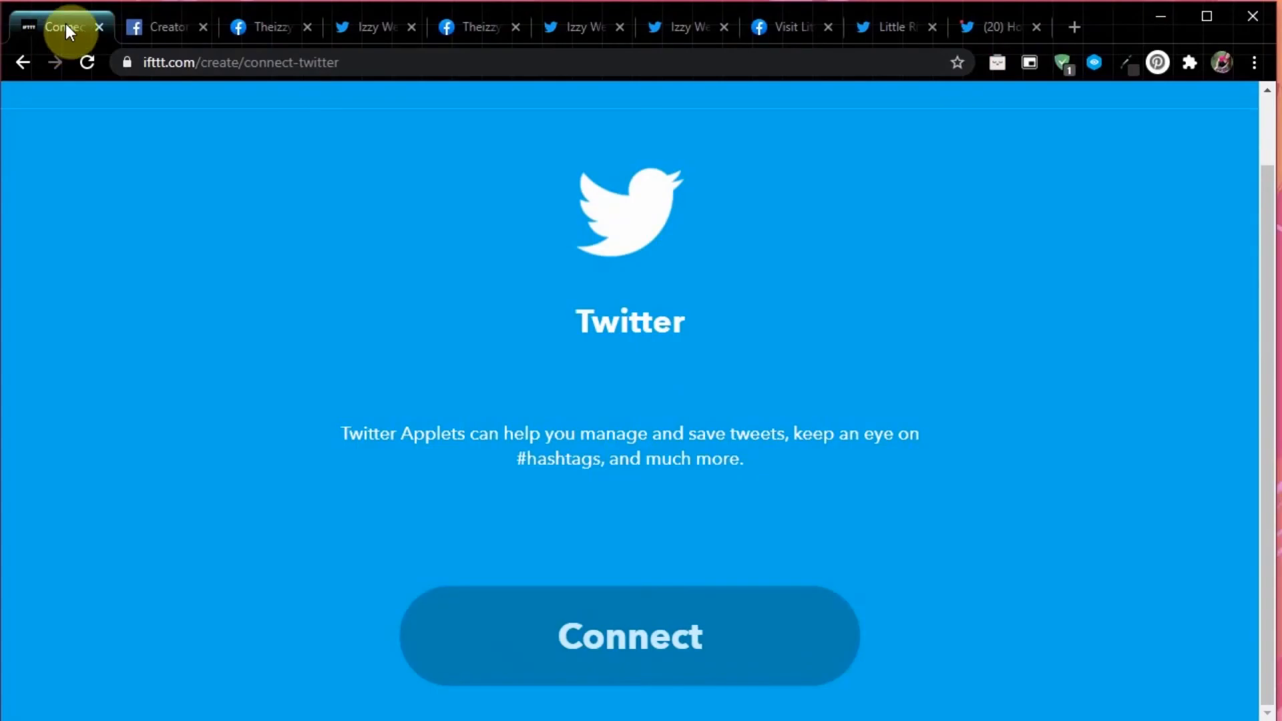
pyautogui.click(657, 634)
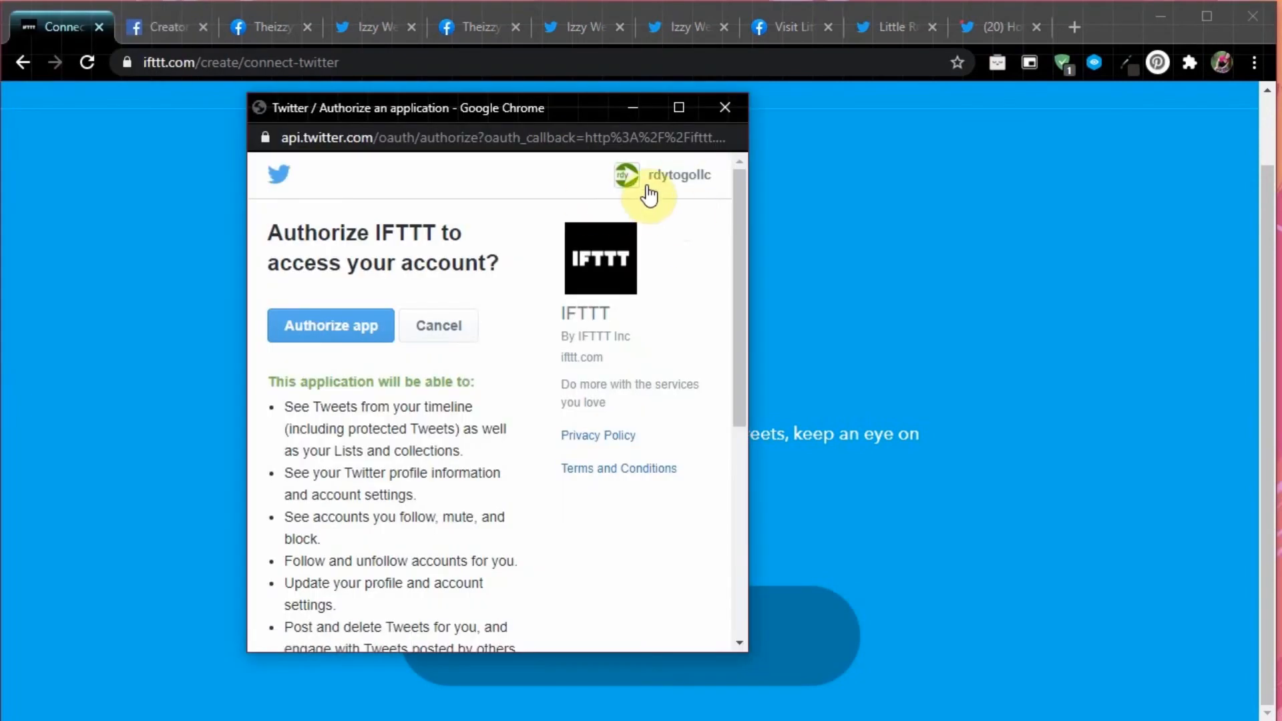
pyautogui.click(348, 337)
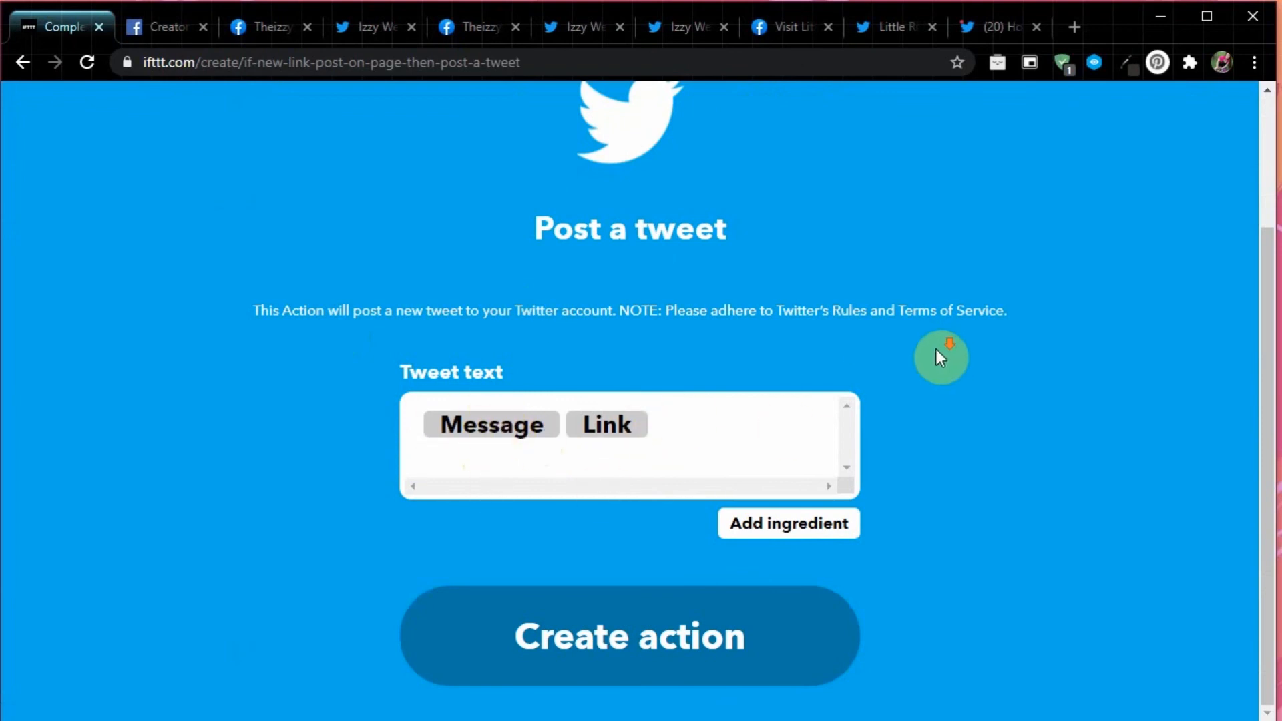
# Create the "Post a tweet" action with the default Message and Link ingredients, and finish the applet with its suggested title.
pyautogui.click(653, 641)
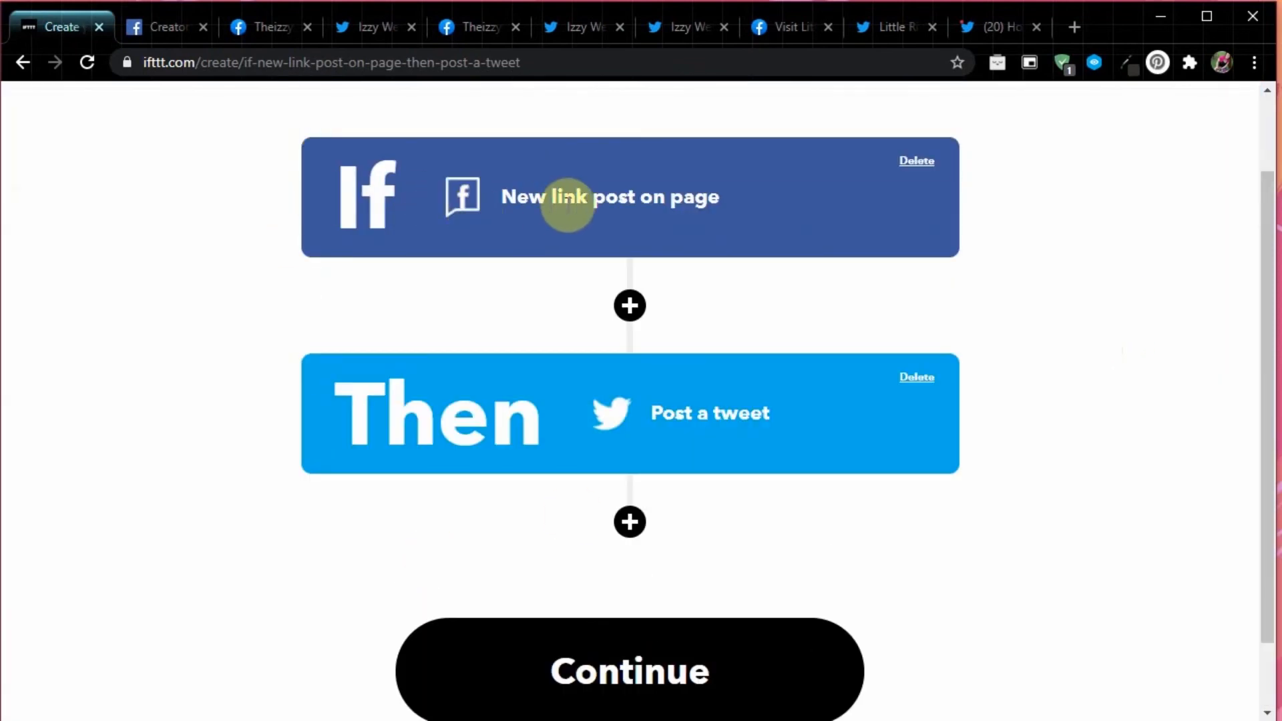
pyautogui.scroll(-1, 500, 345)
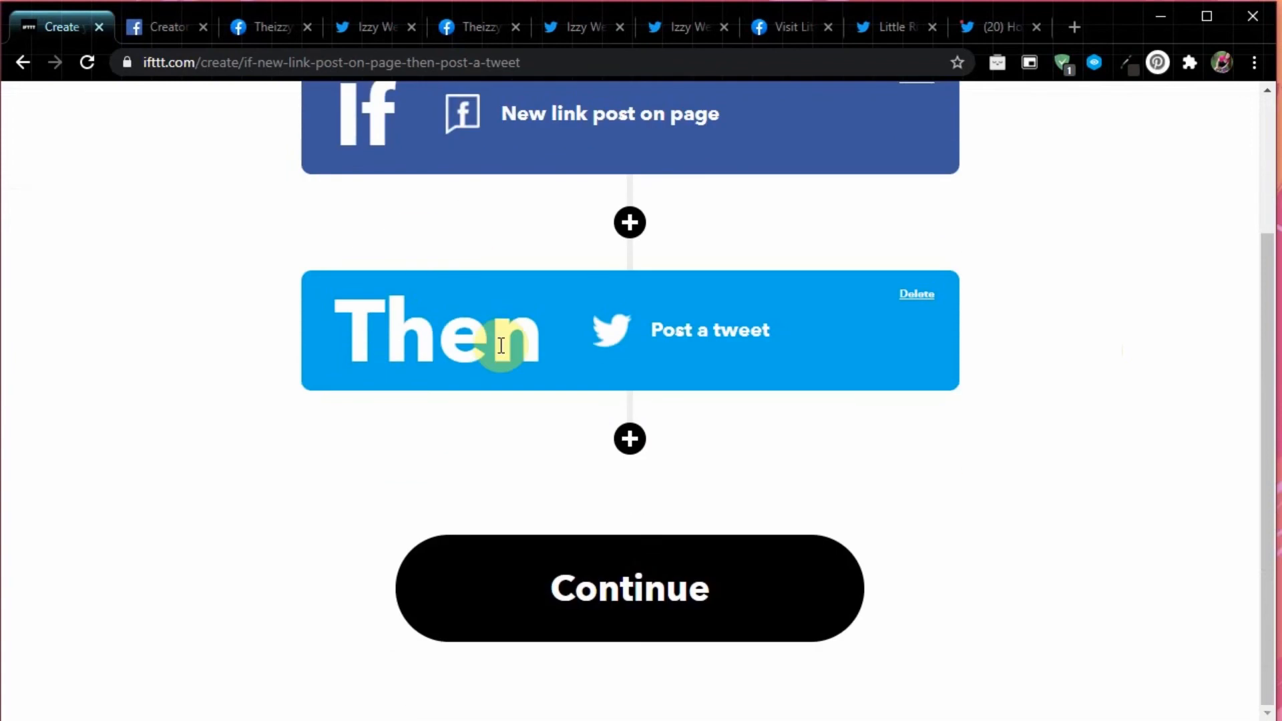
pyautogui.click(684, 635)
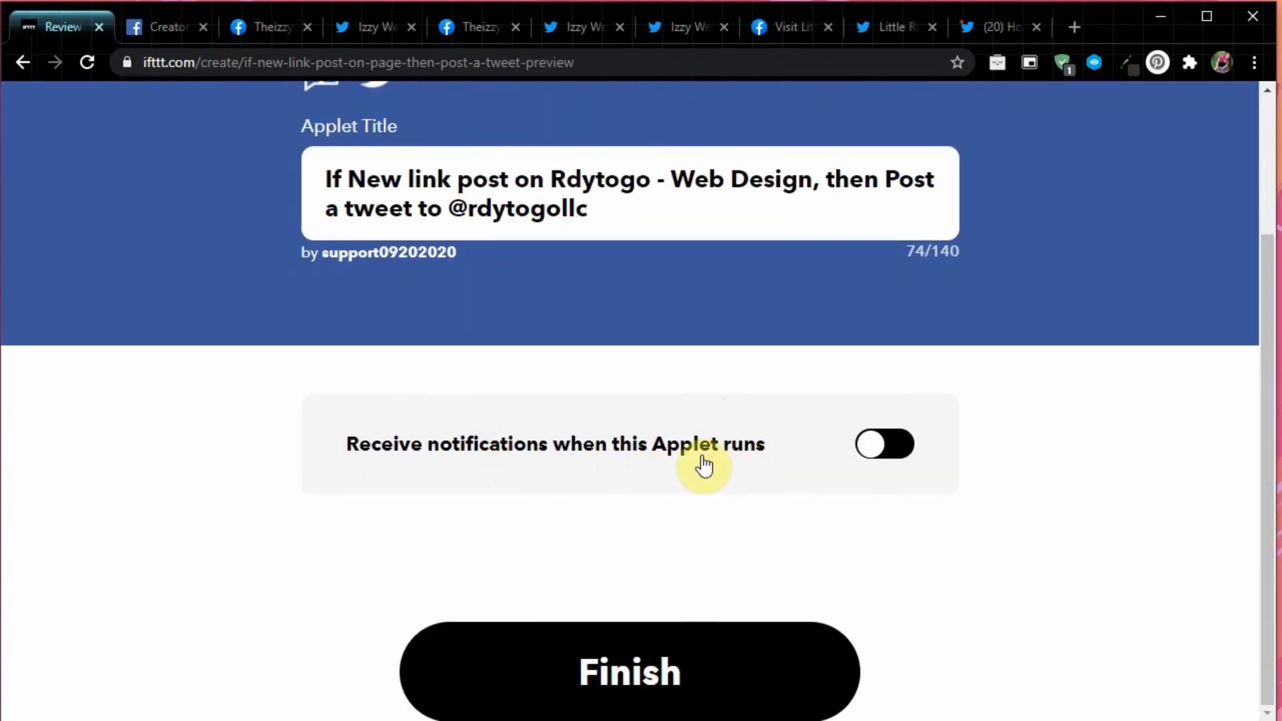
pyautogui.scroll(2, 704, 465)
pyautogui.scroll(-2, 709, 463)
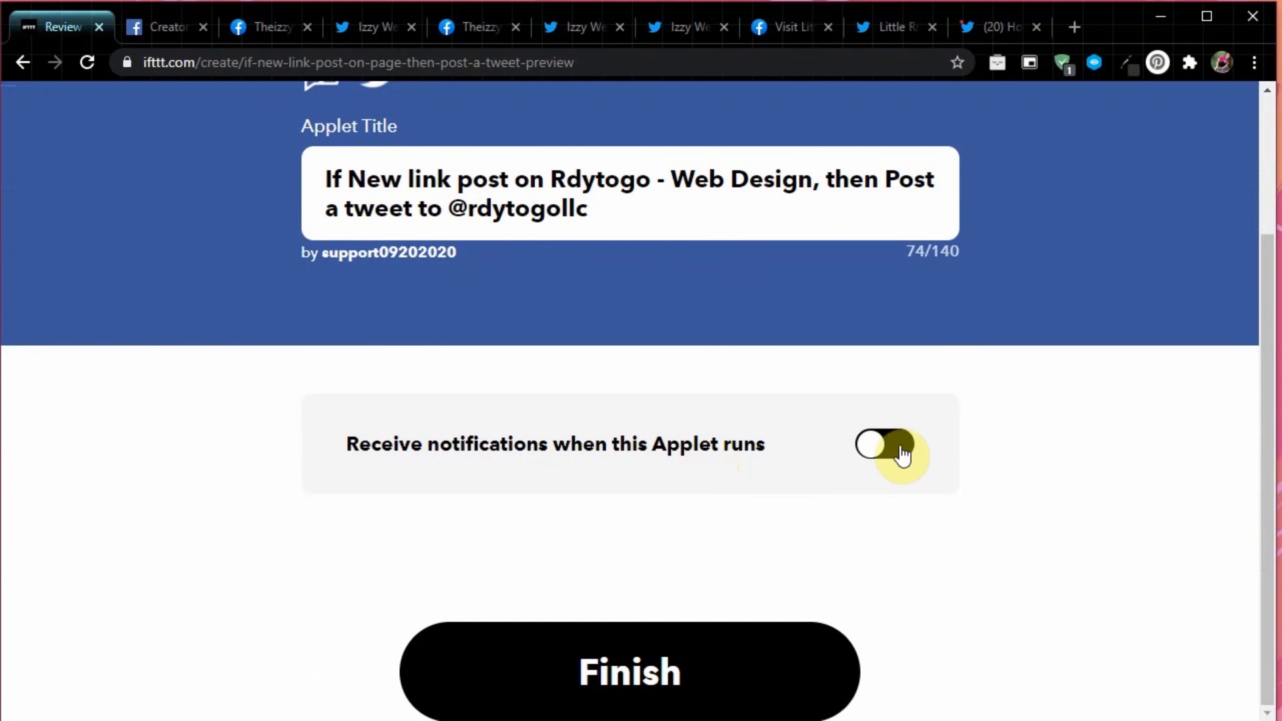
pyautogui.click(685, 666)
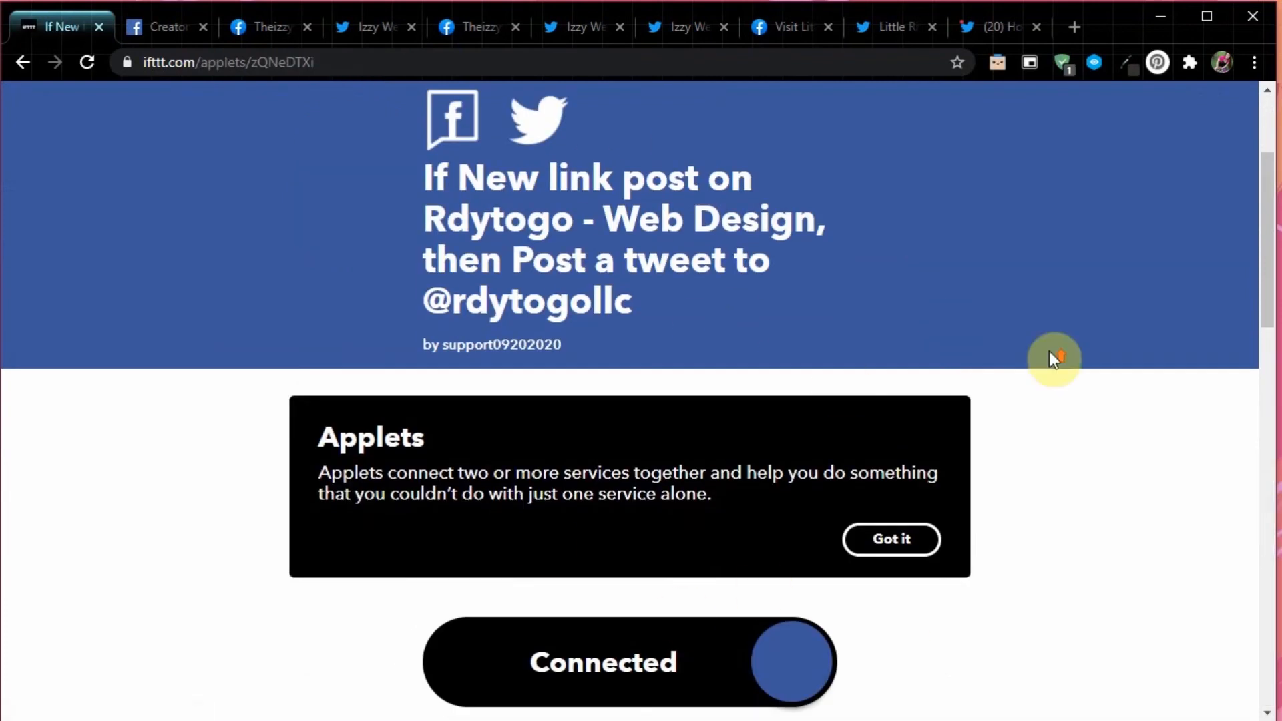
# Review the new applet in My Applets and start creating another applet.
pyautogui.scroll(3, 1053, 360)
pyautogui.click(818, 135)
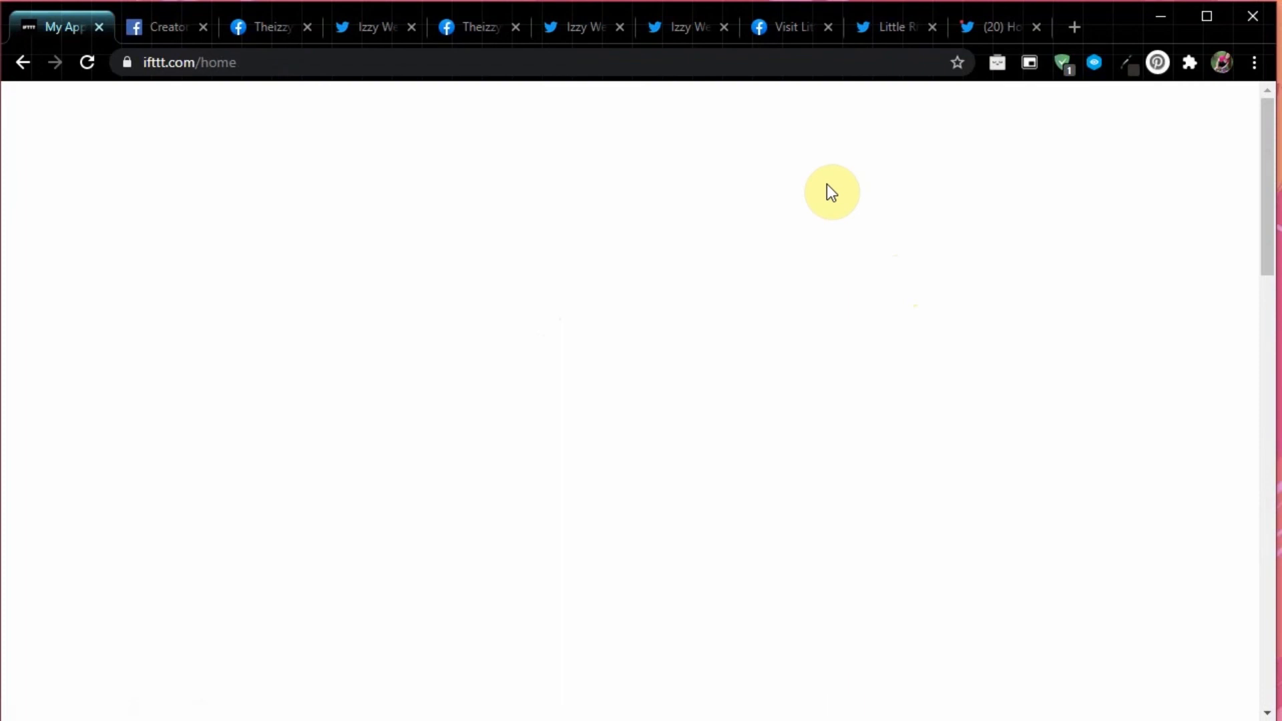
pyautogui.scroll(-4, 738, 420)
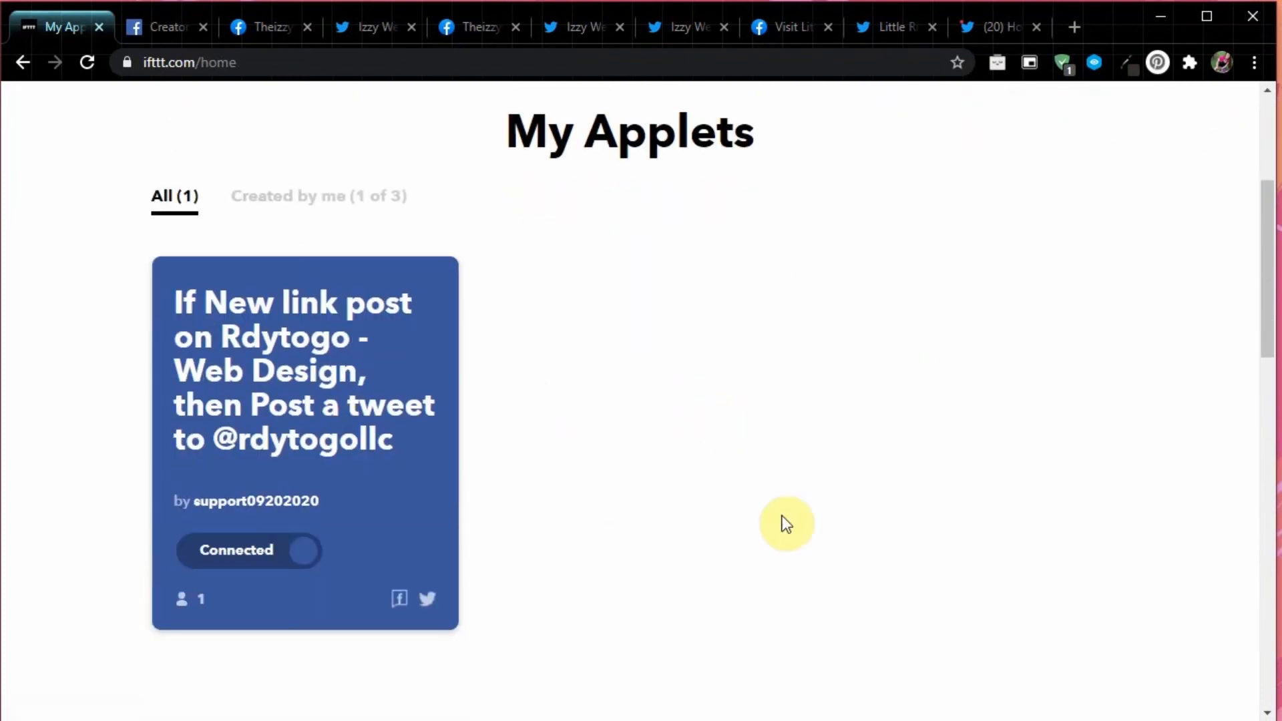
pyautogui.scroll(-3, 401, 367)
pyautogui.scroll(3, 679, 426)
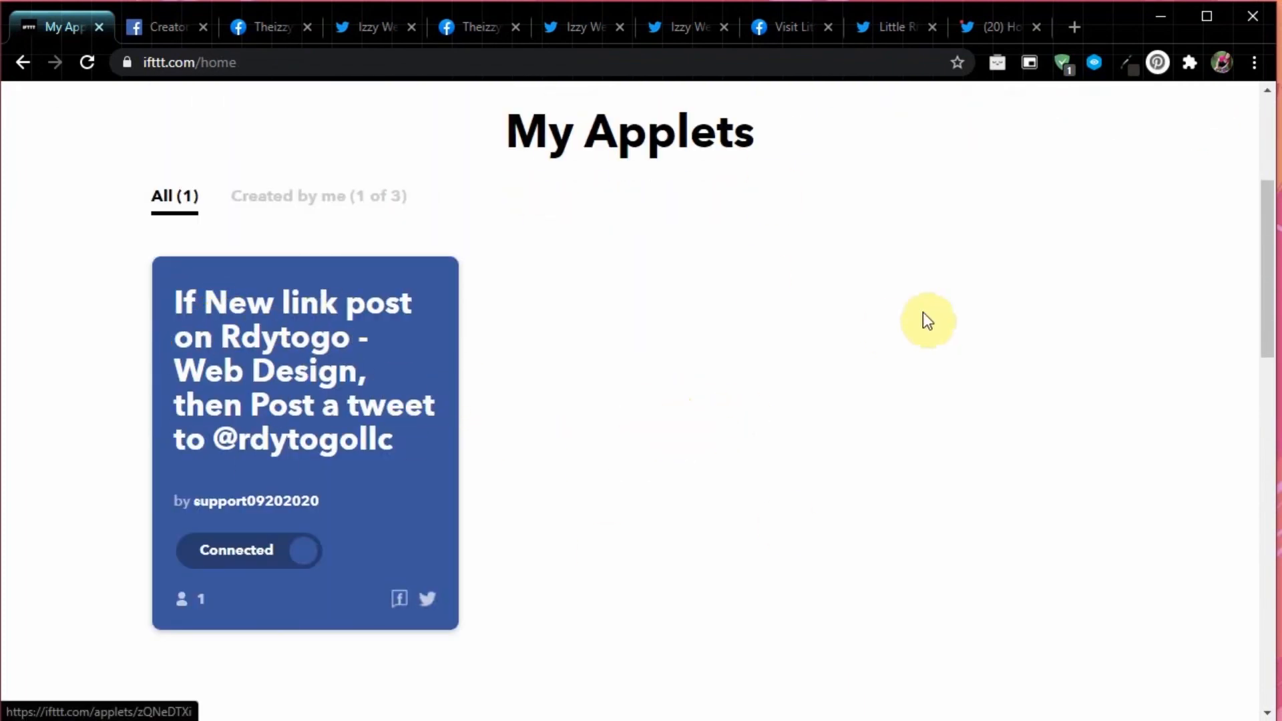
pyautogui.scroll(4, 935, 267)
pyautogui.scroll(-6, 724, 422)
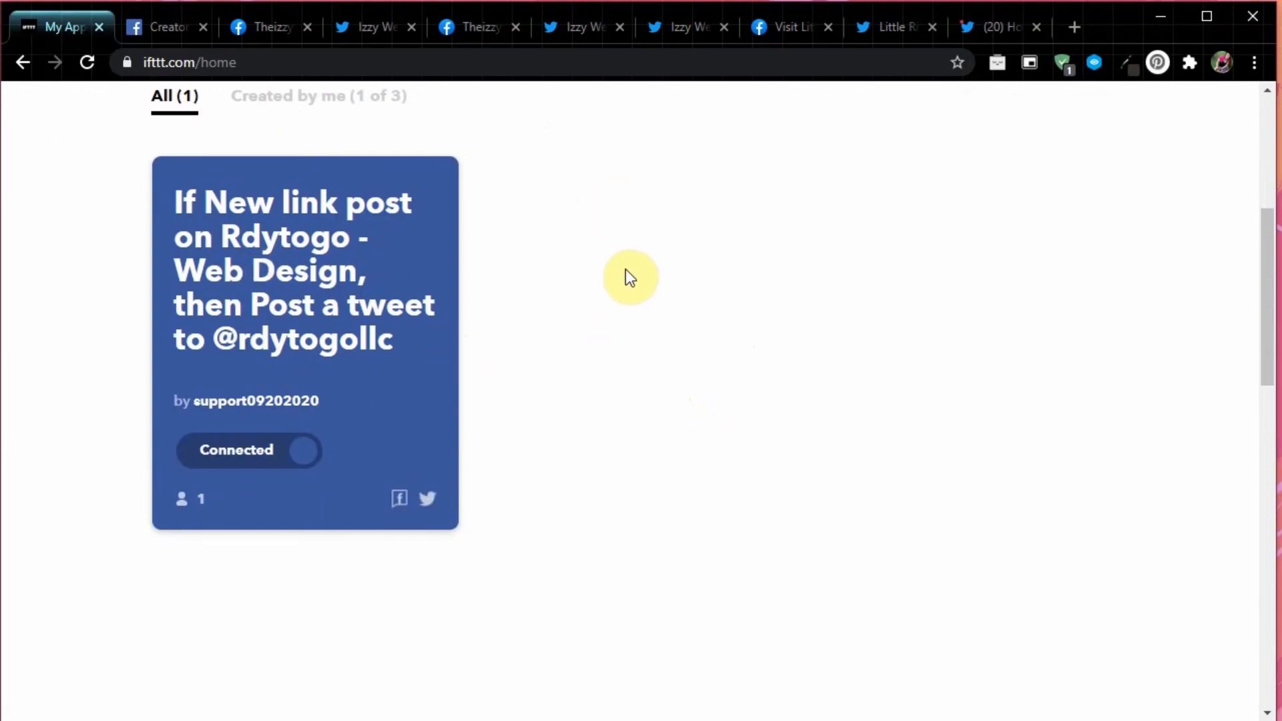
pyautogui.scroll(3, 633, 237)
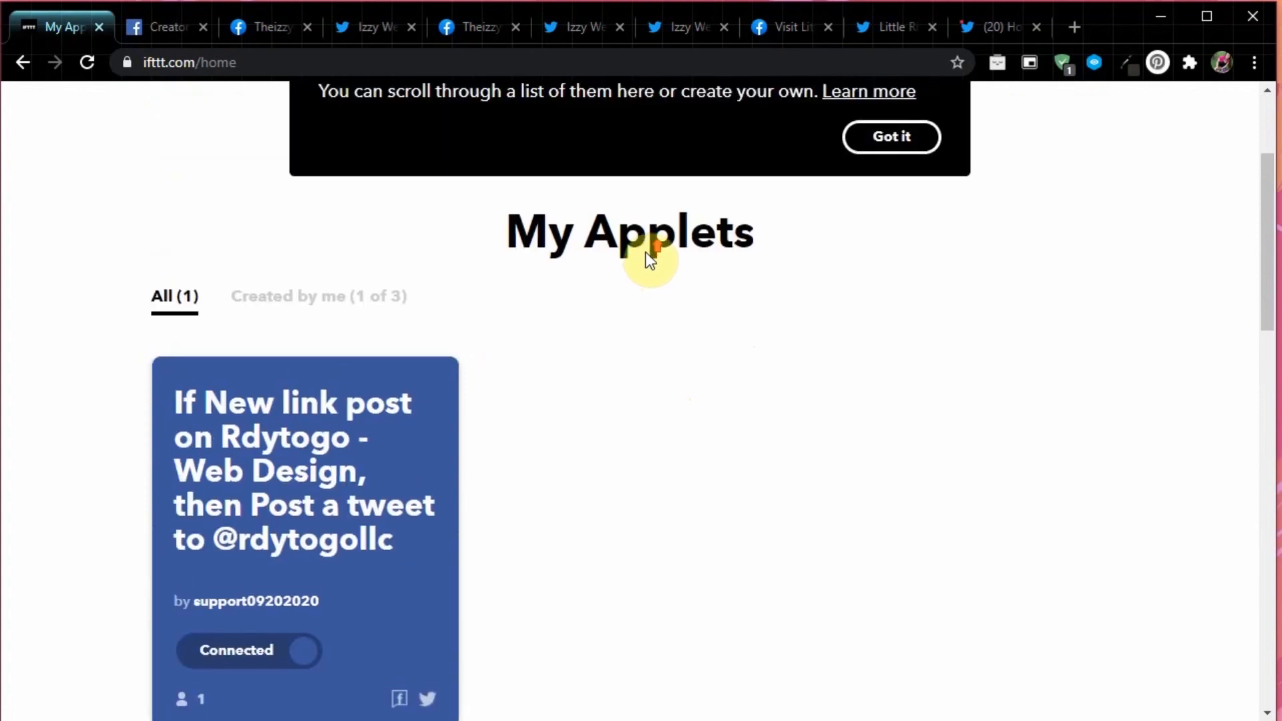
pyautogui.scroll(5, 925, 311)
pyautogui.click(1002, 128)
# Compare the Facebook page's comic image post with the matching tweet on the Twitter profile.
pyautogui.click(629, 28)
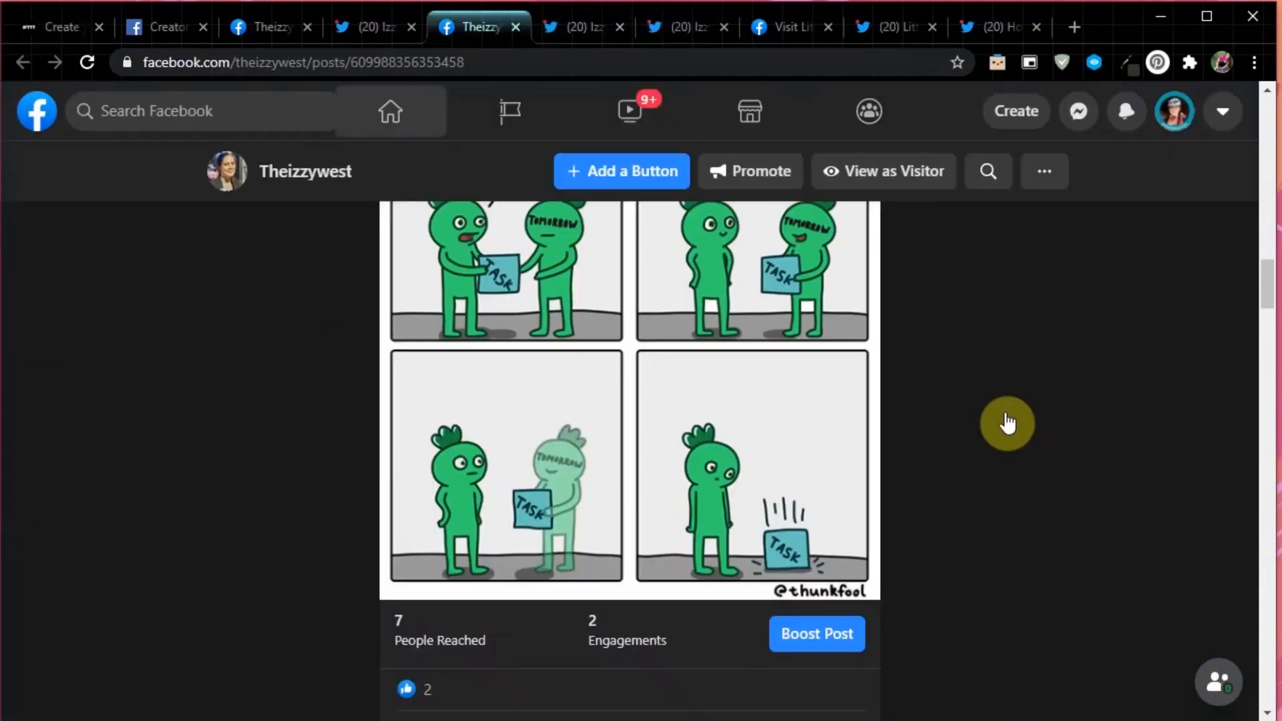
pyautogui.scroll(4, 1002, 417)
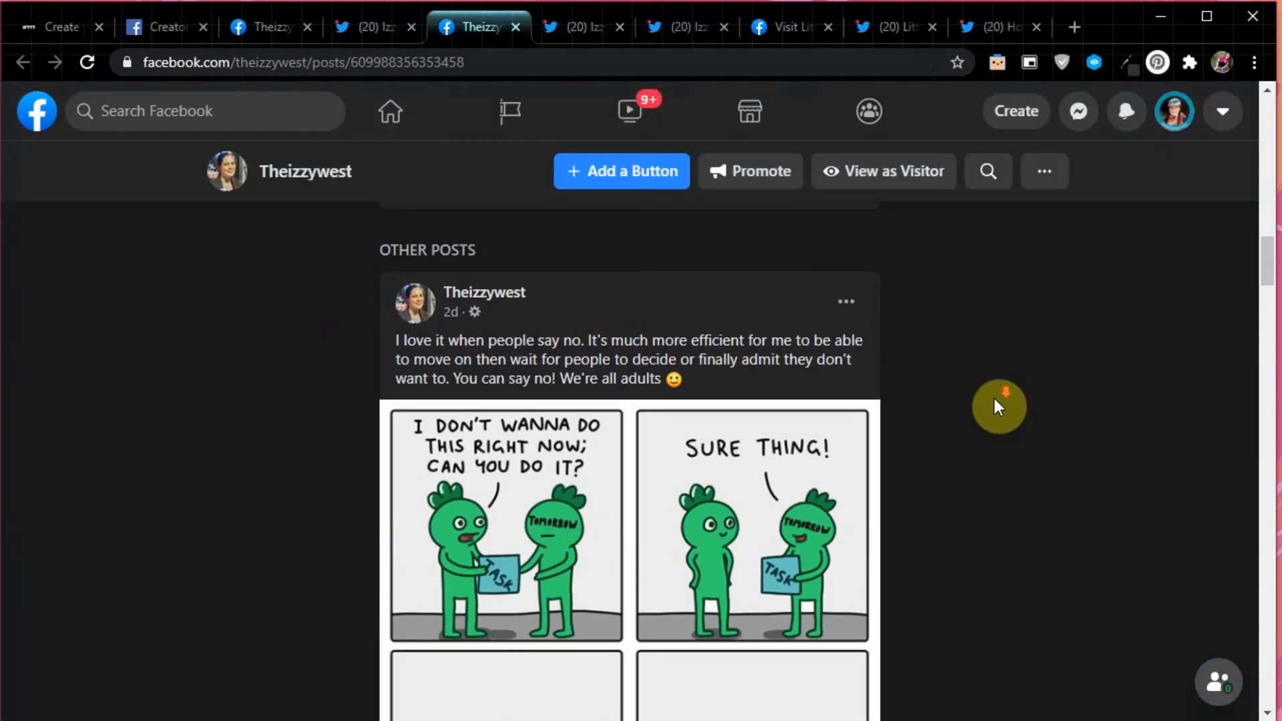
pyautogui.scroll(-1, 992, 398)
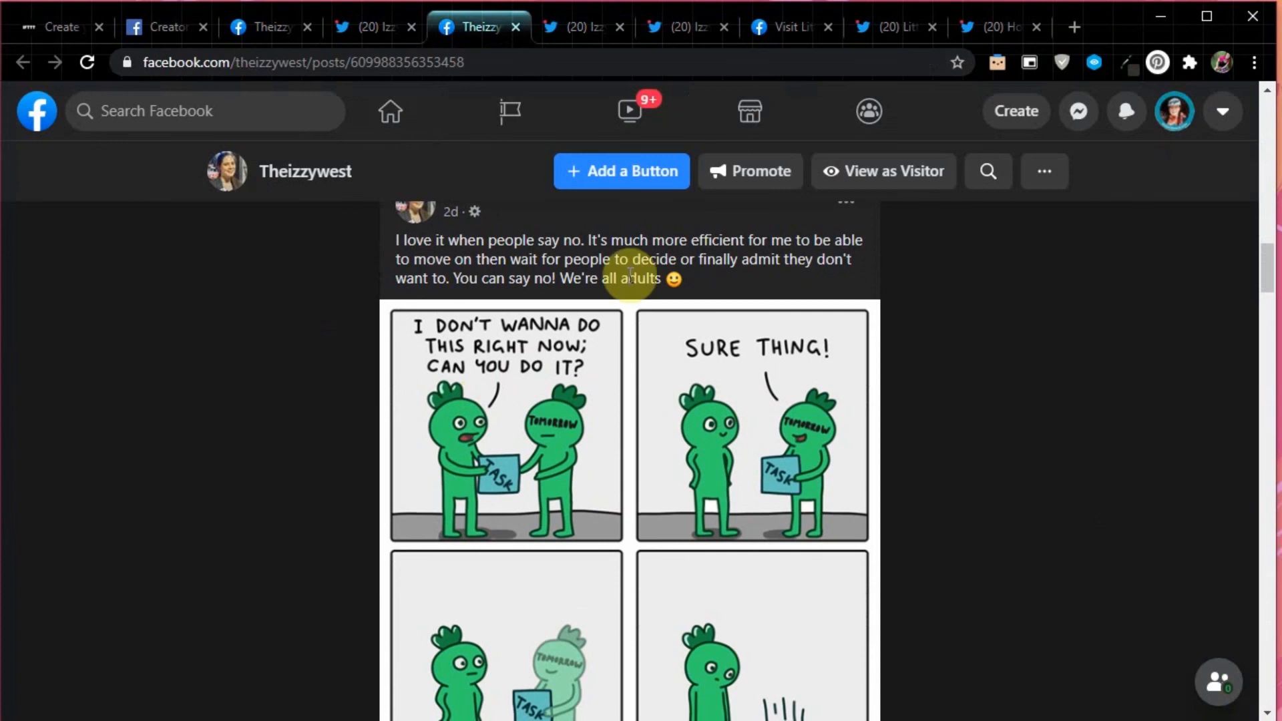
pyautogui.scroll(1, 646, 283)
pyautogui.scroll(-1, 652, 343)
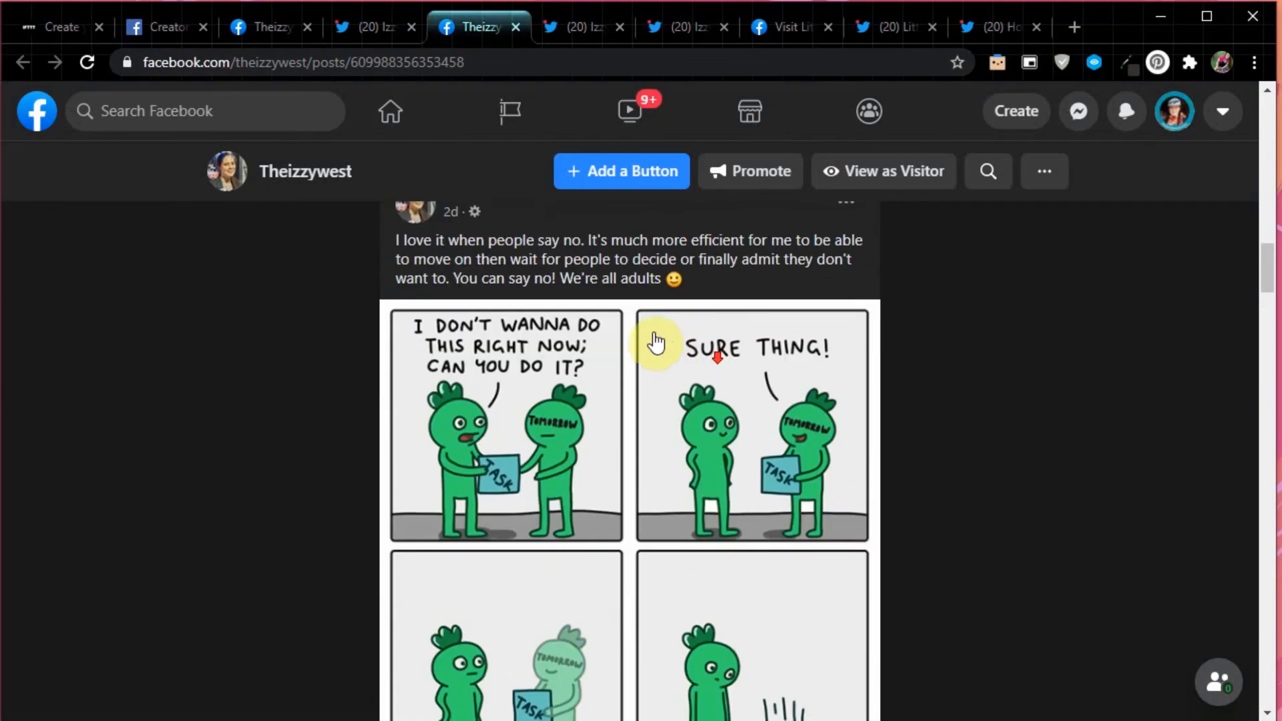
pyautogui.scroll(1, 607, 303)
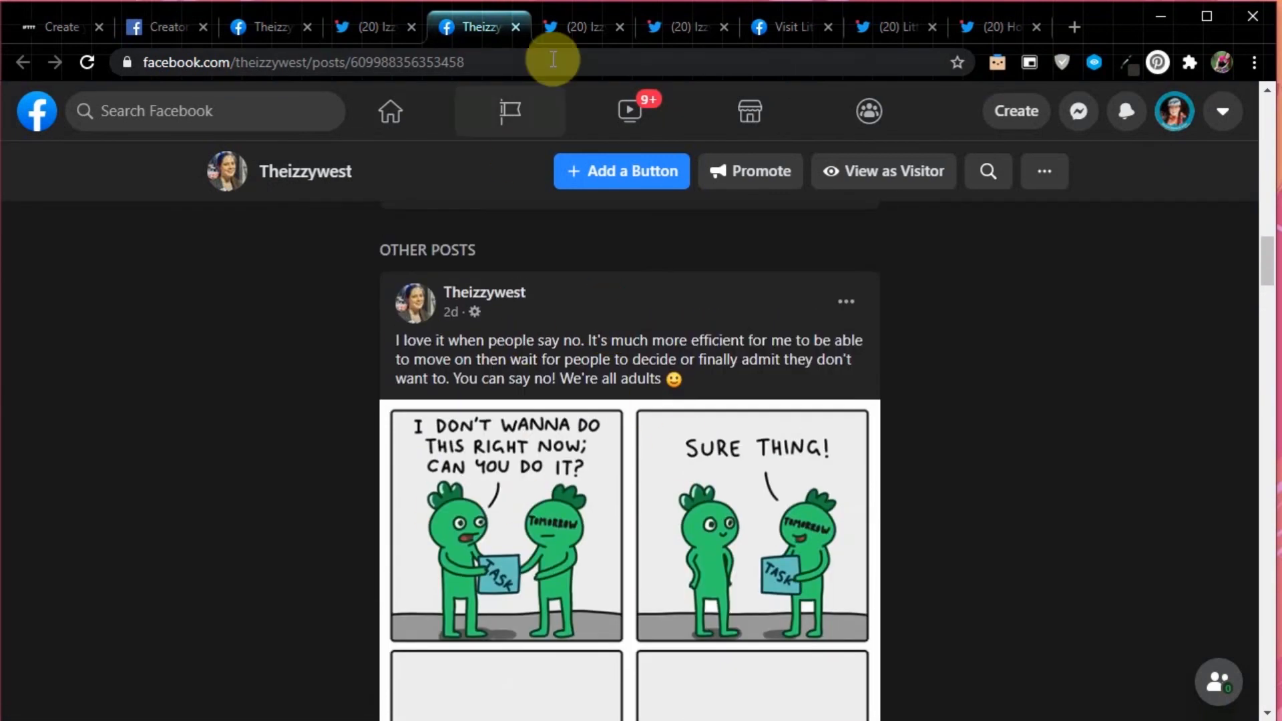
pyautogui.click(578, 26)
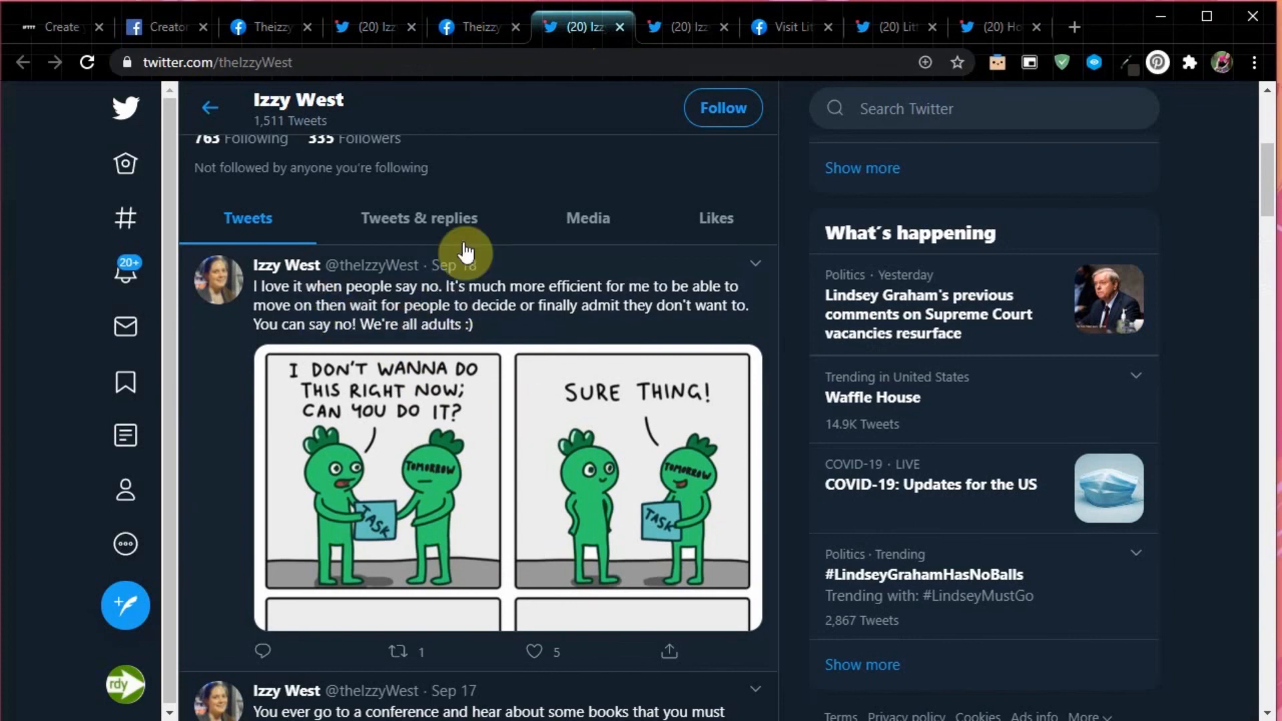
pyautogui.click(470, 36)
pyautogui.click(573, 30)
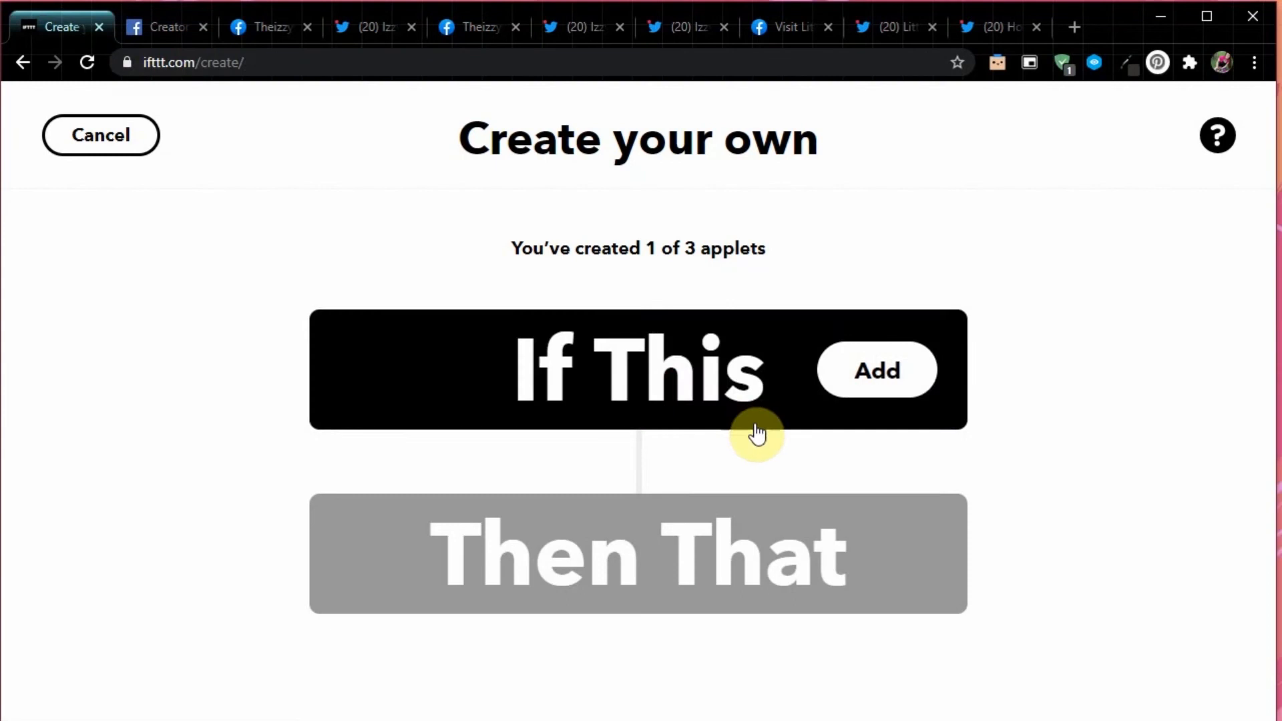
# Choose Facebook Pages as the trigger service for the new applet and select the "New photo upload on page" trigger.
pyautogui.click(666, 401)
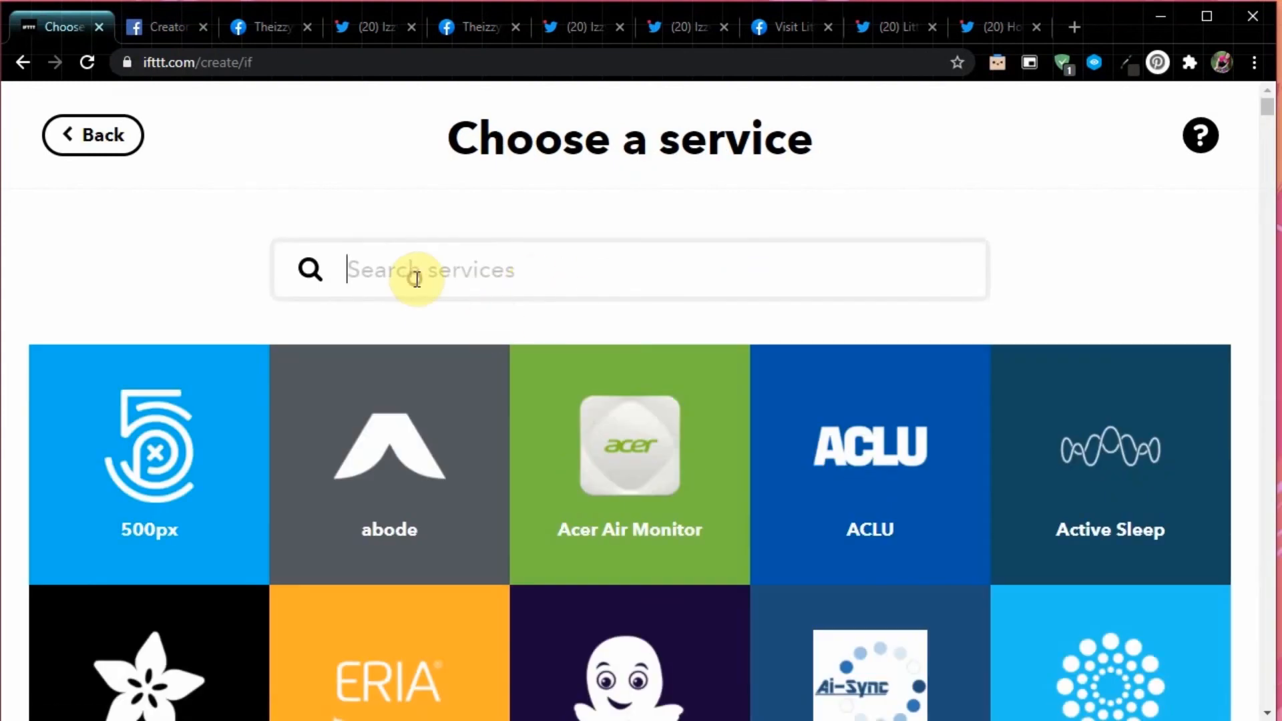
pyautogui.write('facebo')
pyautogui.click(827, 512)
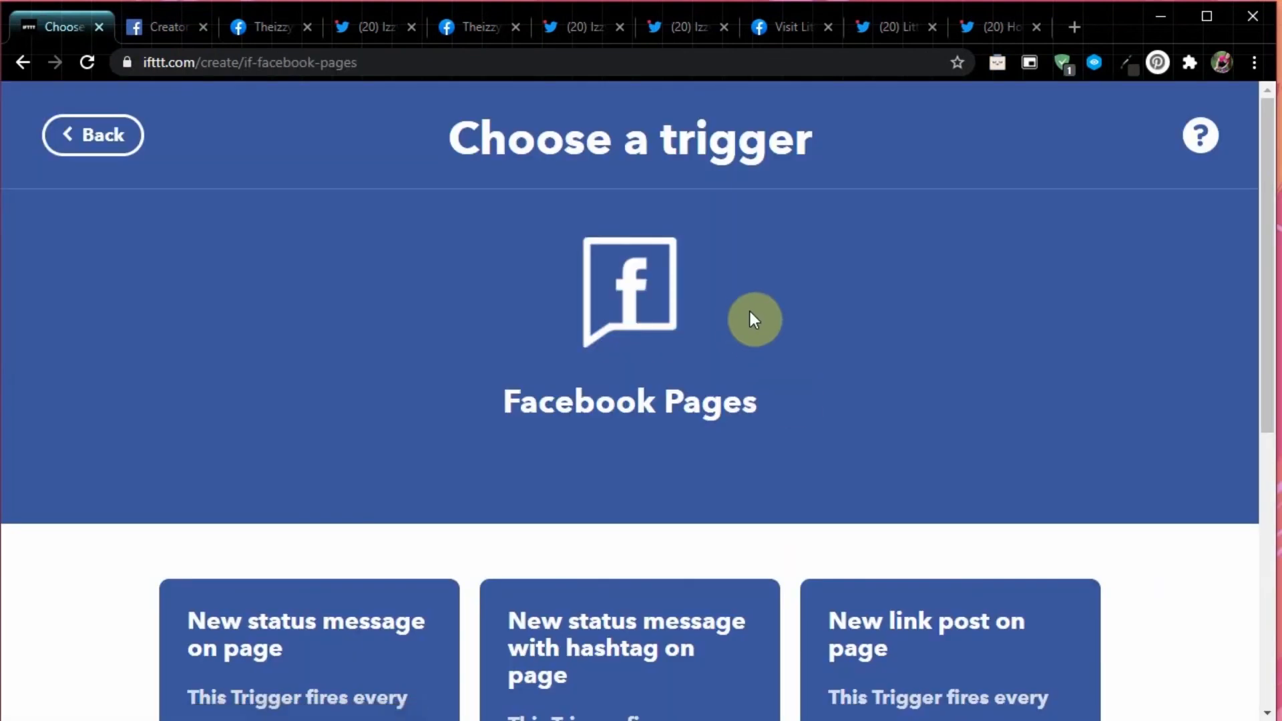
pyautogui.scroll(-5, 751, 311)
pyautogui.scroll(-2, 529, 220)
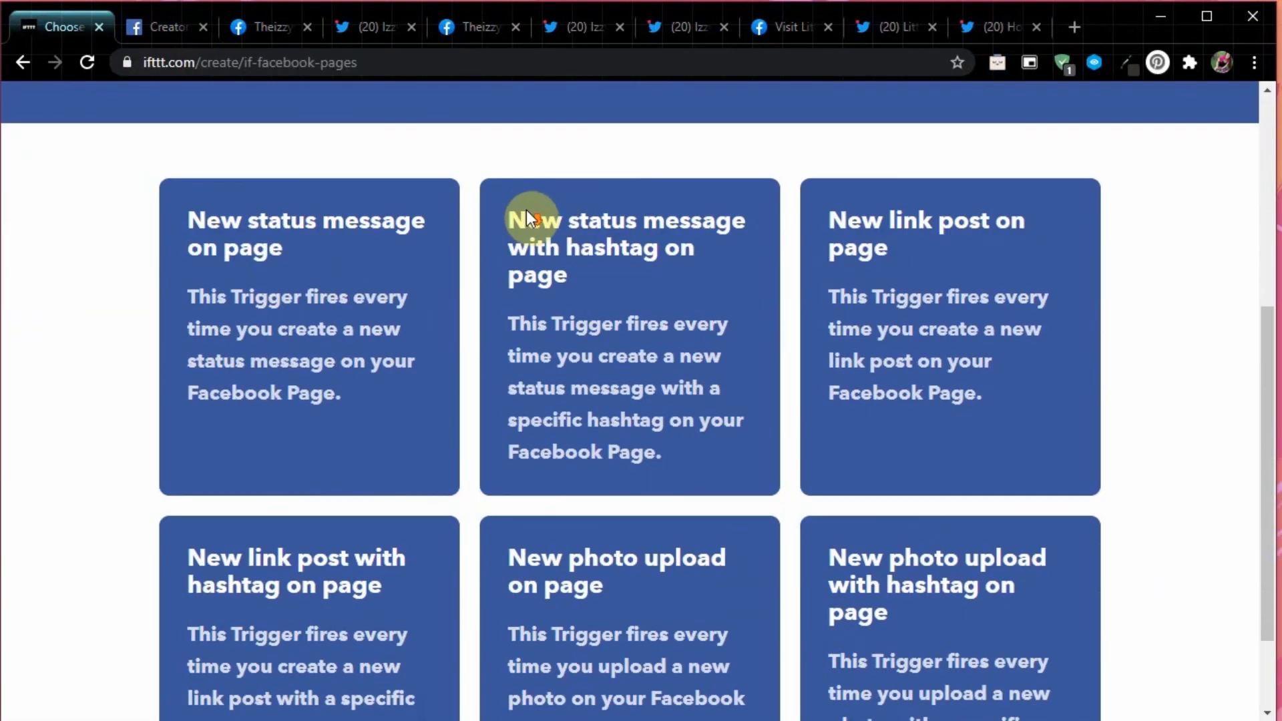
pyautogui.scroll(-2, 543, 209)
pyautogui.scroll(2, 601, 234)
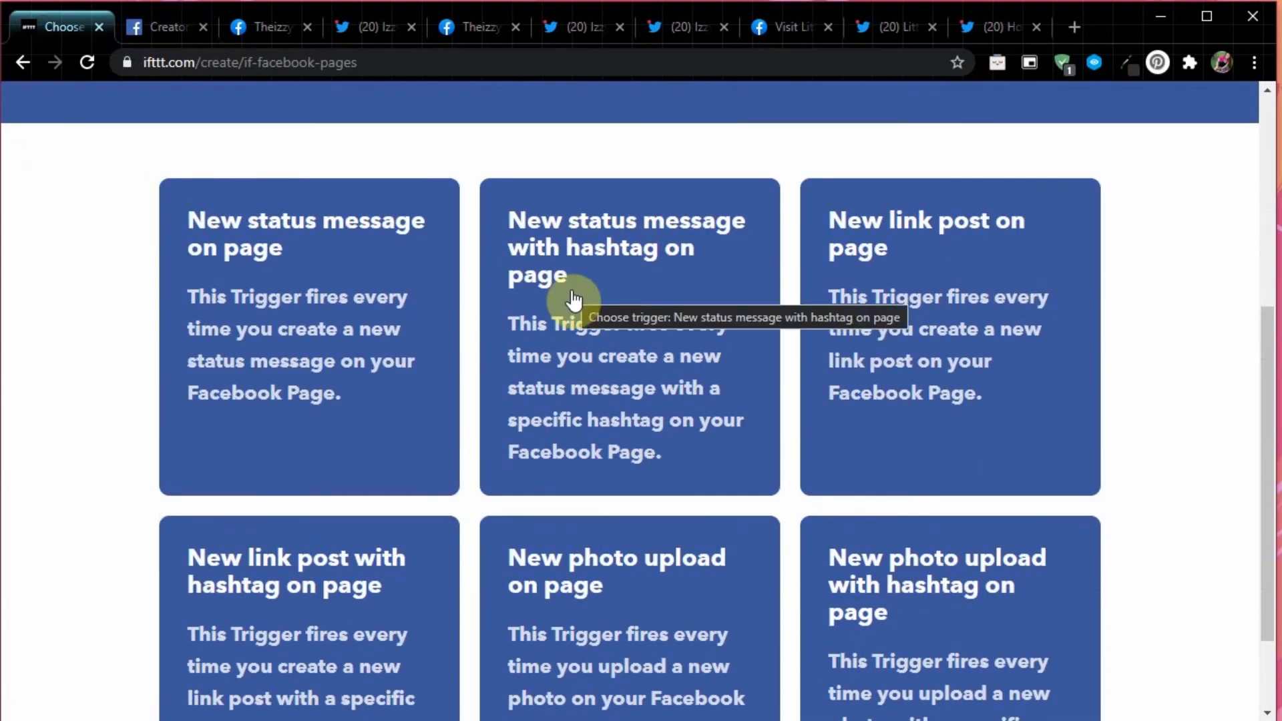
pyautogui.scroll(-2, 443, 258)
pyautogui.click(641, 472)
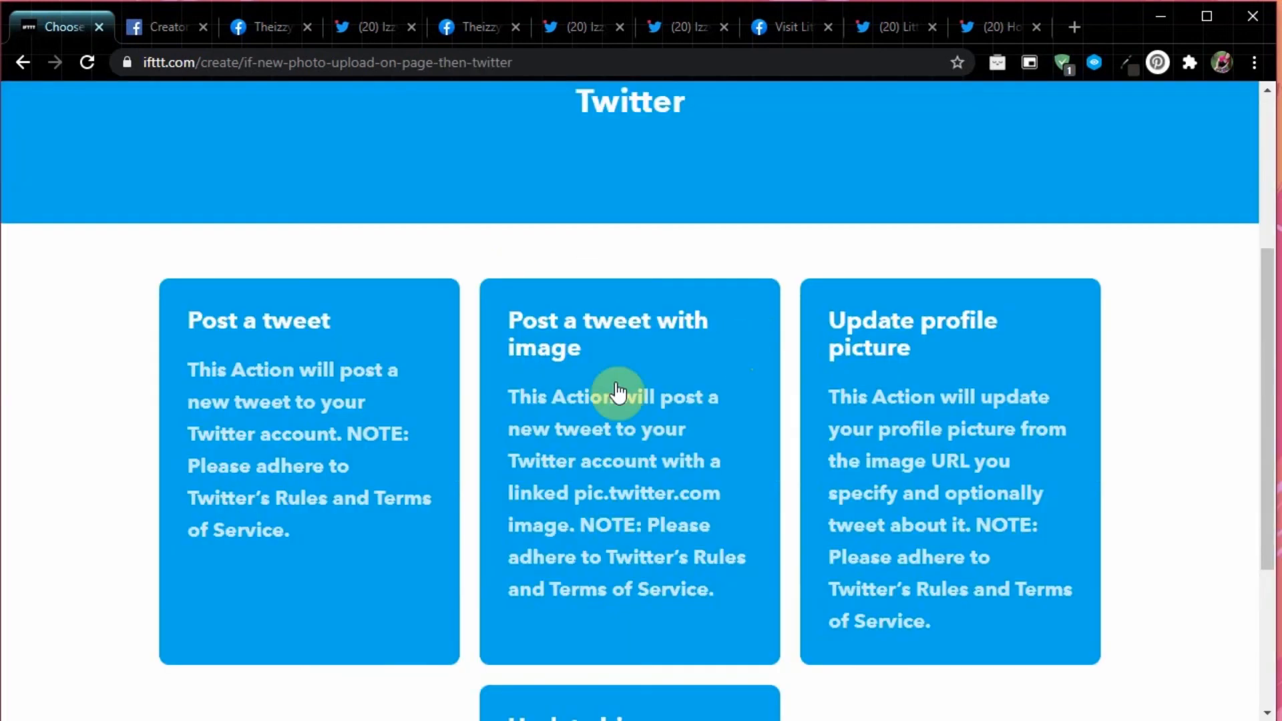
# Create the "Post a tweet with image" action with the default Caption and ImageSource ingredients, and finish the applet.
pyautogui.click(652, 450)
pyautogui.scroll(-1, 857, 371)
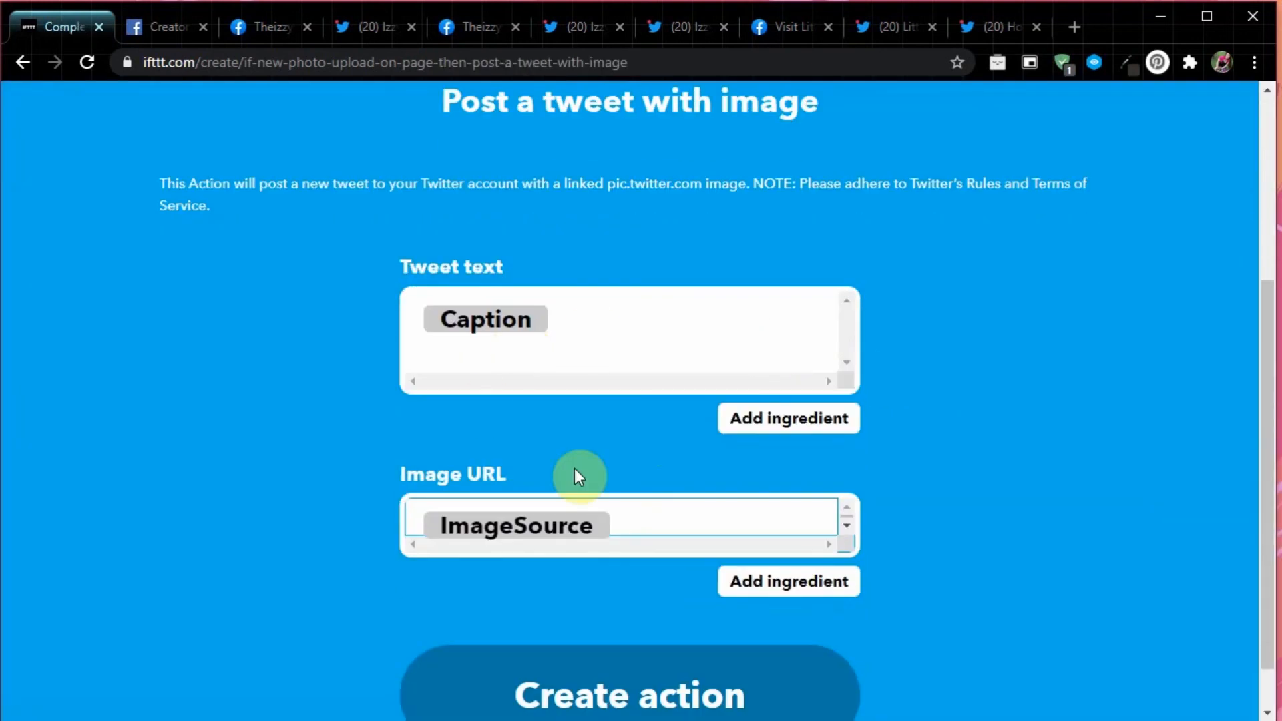
pyautogui.scroll(-1, 955, 414)
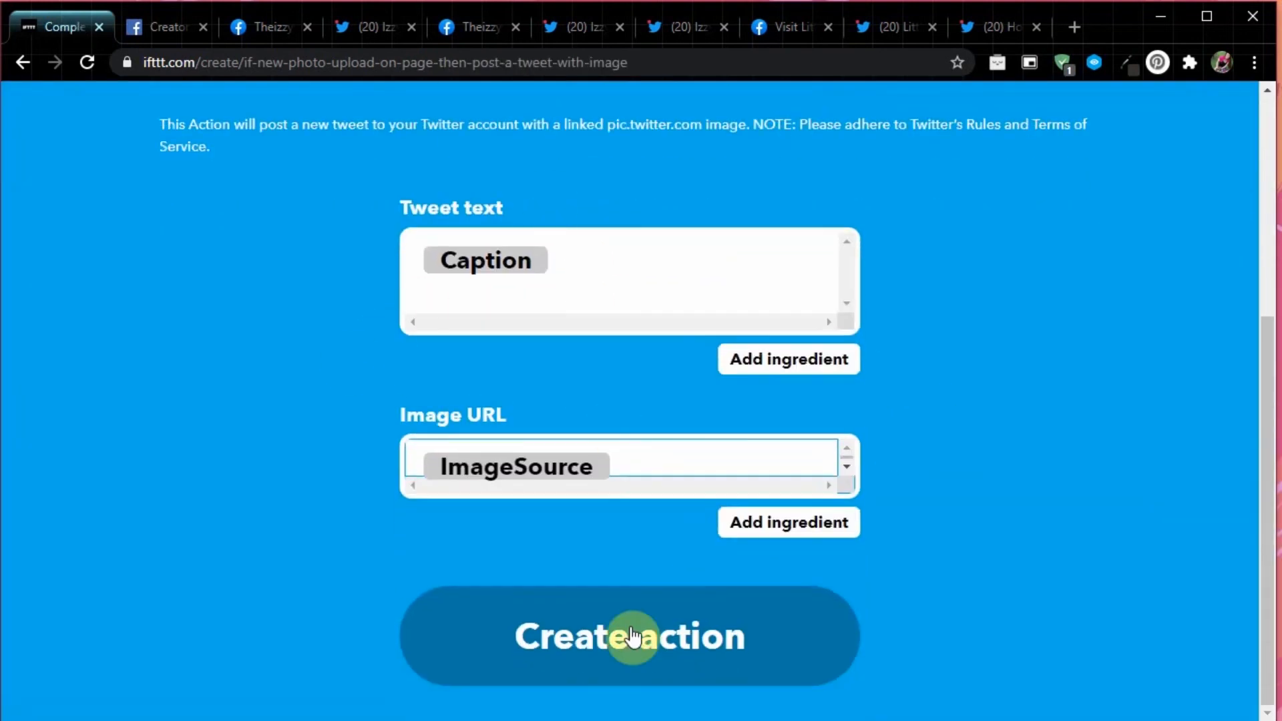
pyautogui.click(631, 661)
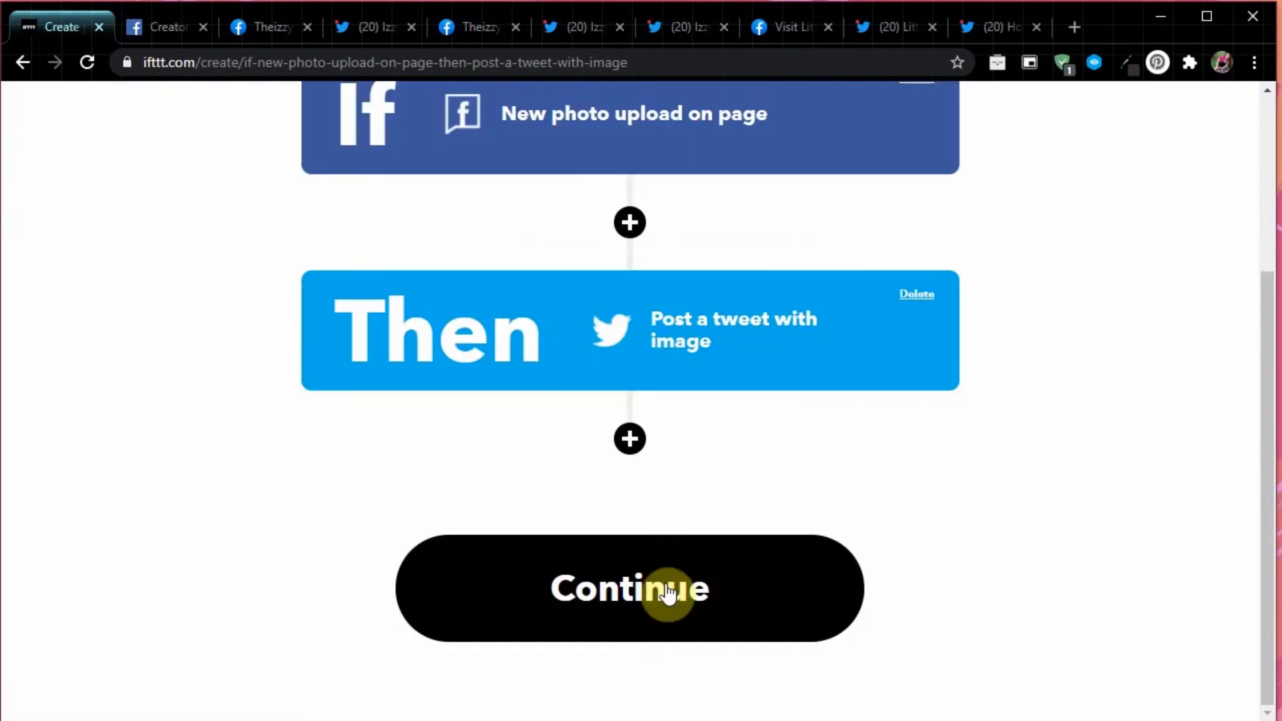
pyautogui.click(667, 587)
pyautogui.click(621, 686)
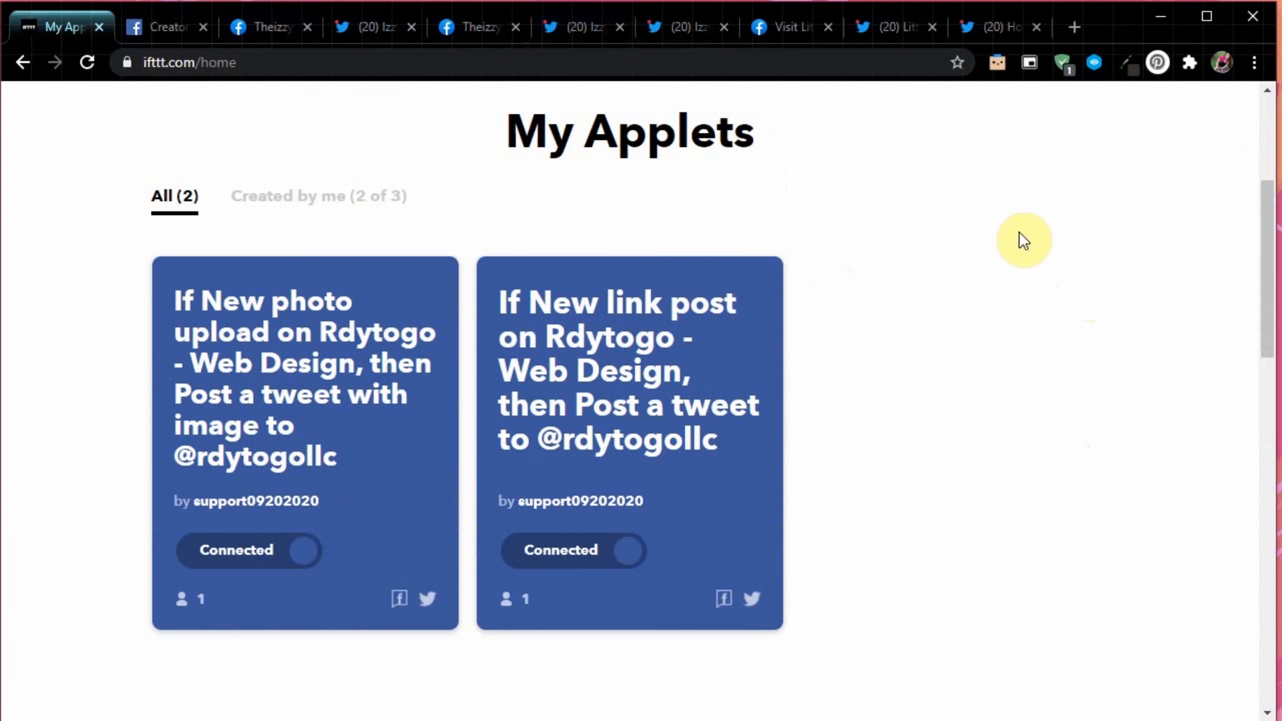
# Examine the text and link of the IFTTT-posted tweet, and the image tweets on the Little River, SC profile and the other example Twitter profile.
pyautogui.click(671, 26)
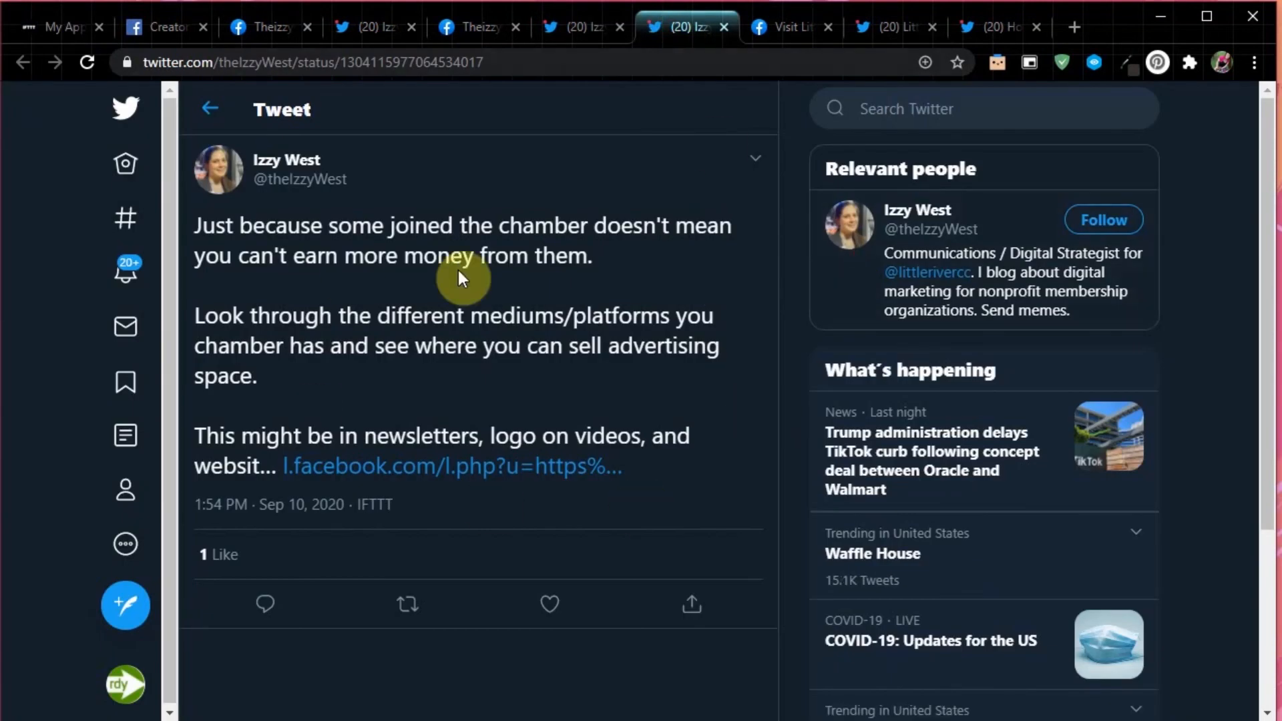
pyautogui.moveTo(197, 224); pyautogui.dragTo(387, 338)
pyautogui.click(387, 324)
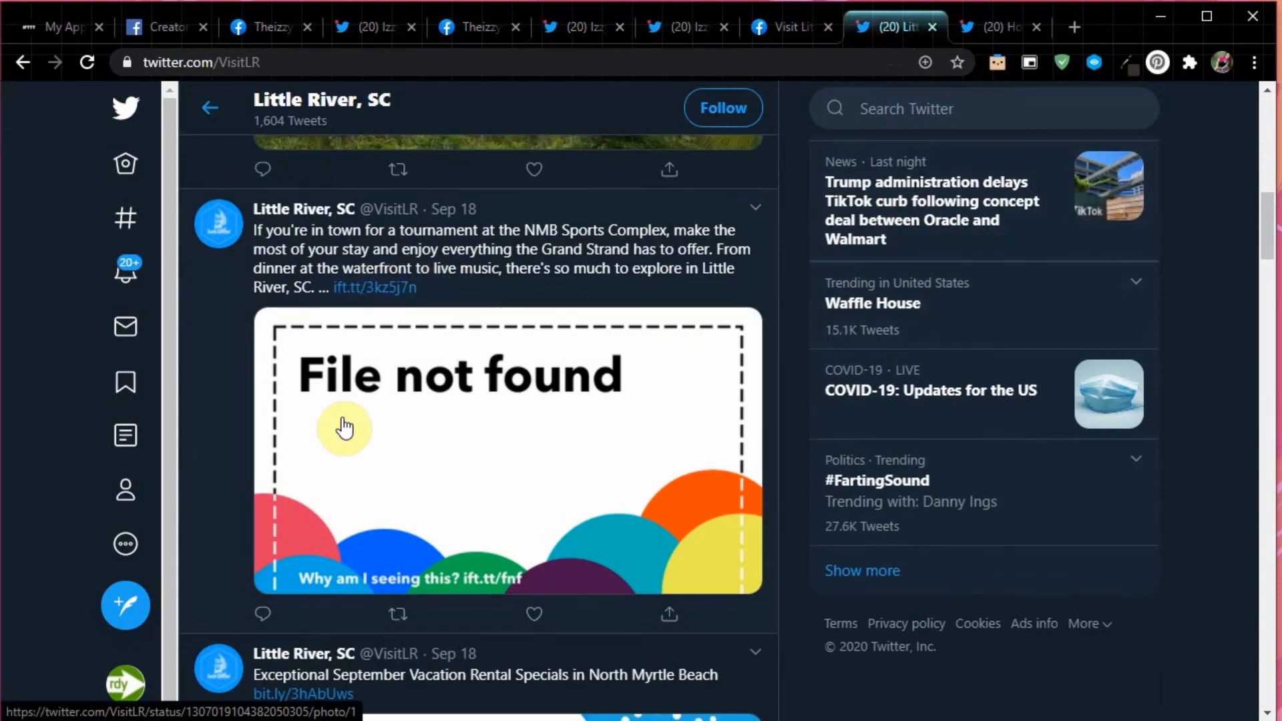
pyautogui.scroll(-6, 521, 343)
pyautogui.scroll(9, 648, 212)
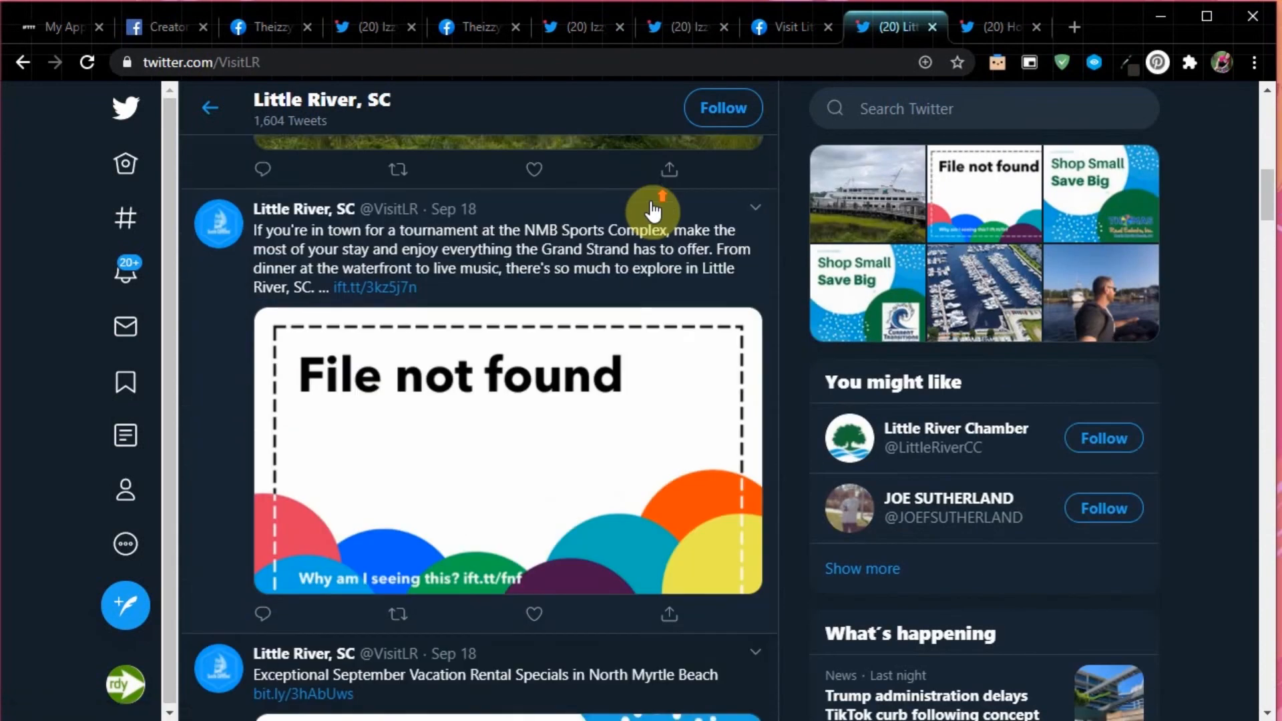
pyautogui.click(572, 28)
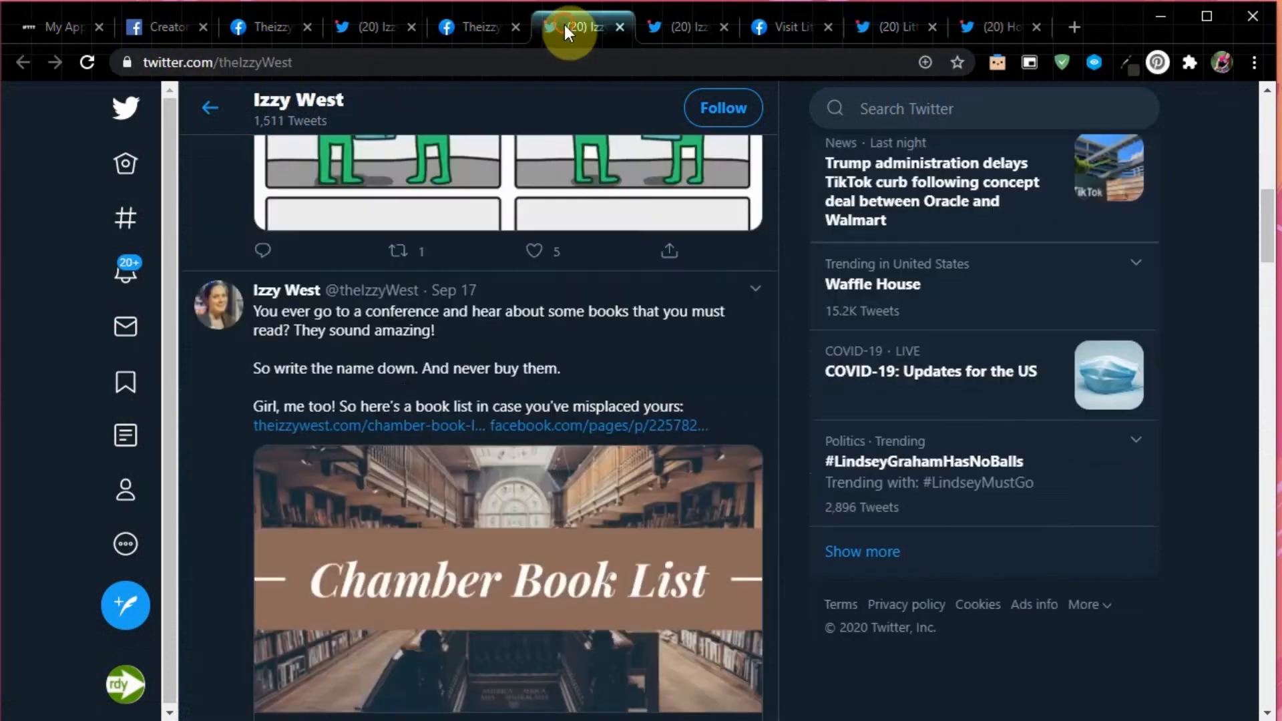
pyautogui.scroll(-14, 748, 350)
pyautogui.scroll(-7, 730, 351)
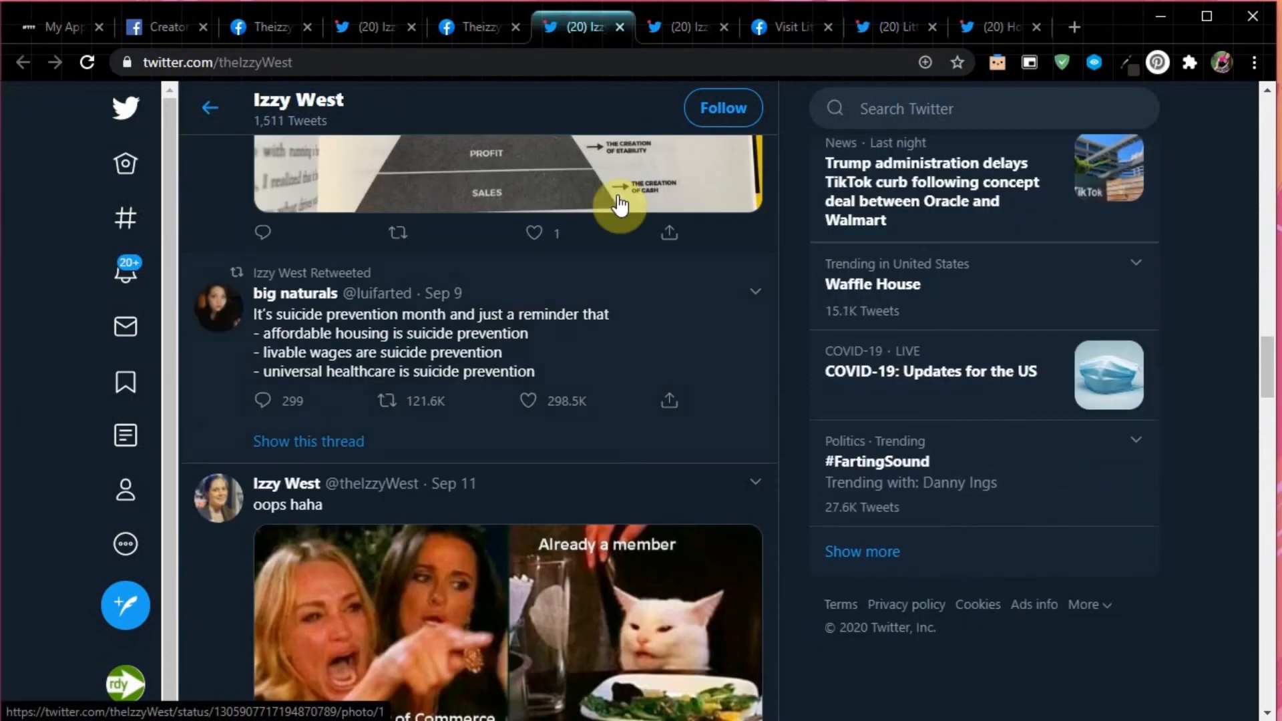
# Return to IFTTT and browse the applets and services offered on the Explore page.
pyautogui.hotkey('ctrl', '1')
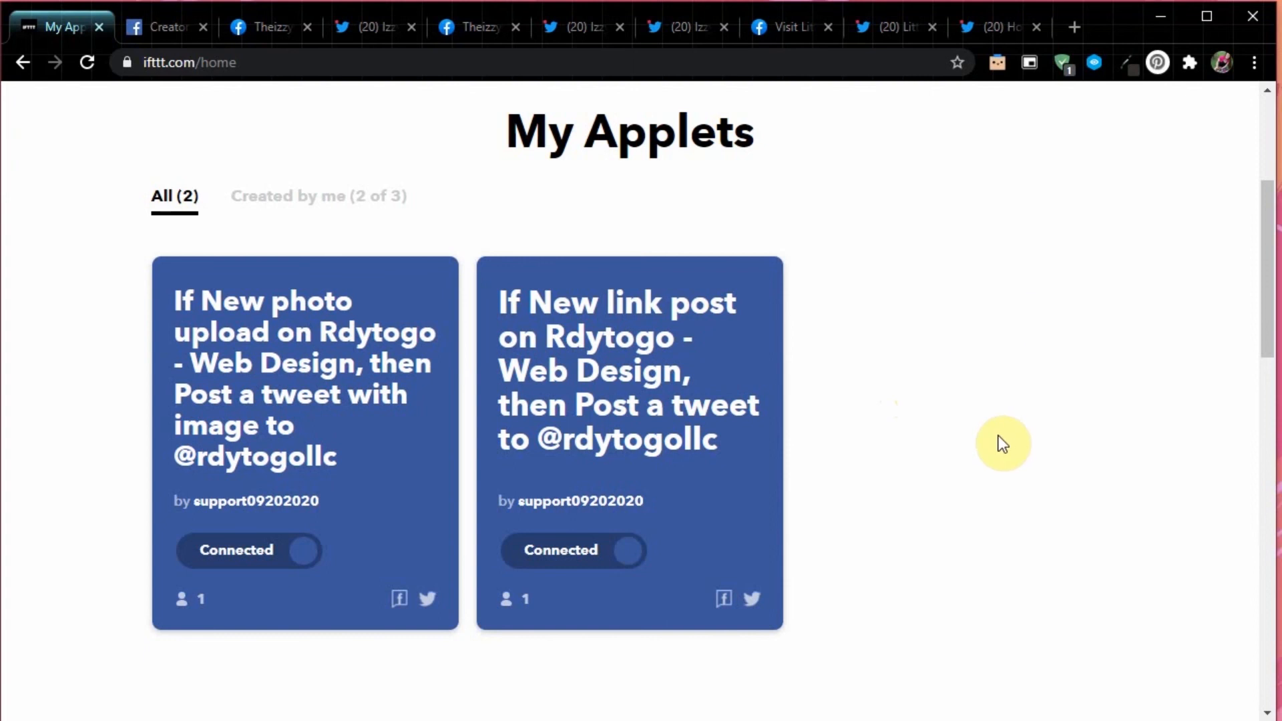
pyautogui.scroll(5, 1008, 427)
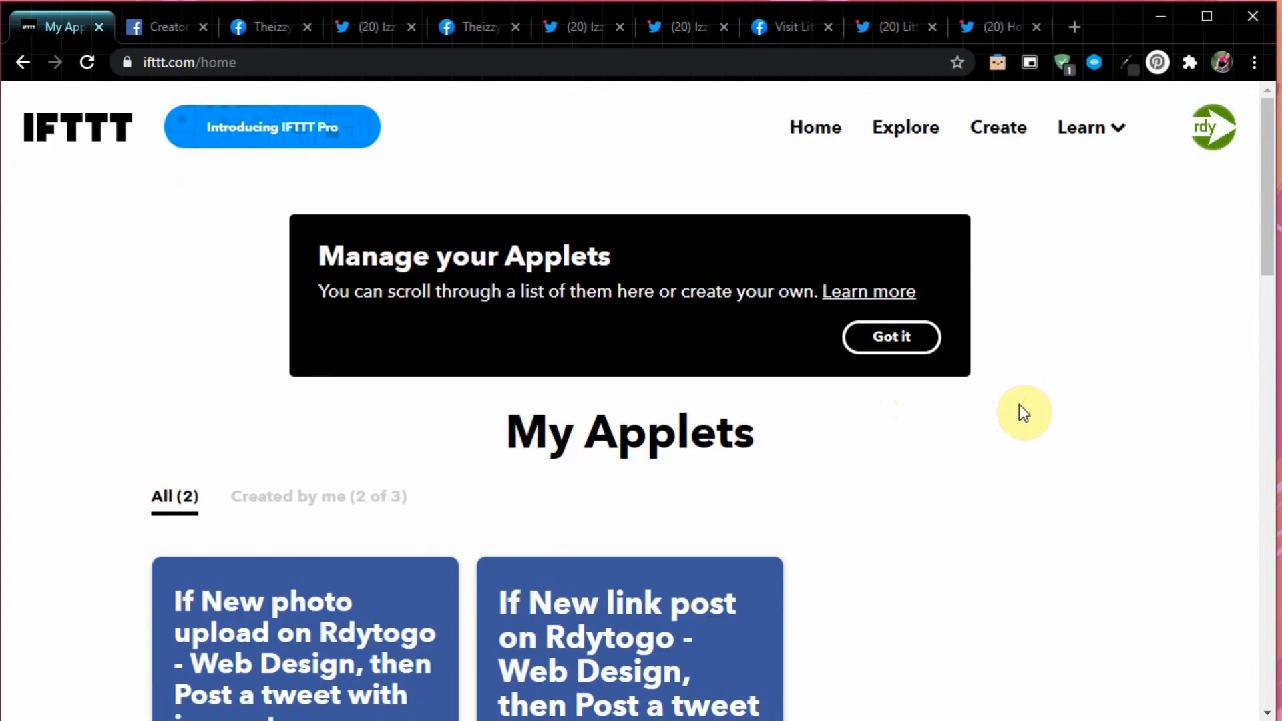
pyautogui.click(86, 134)
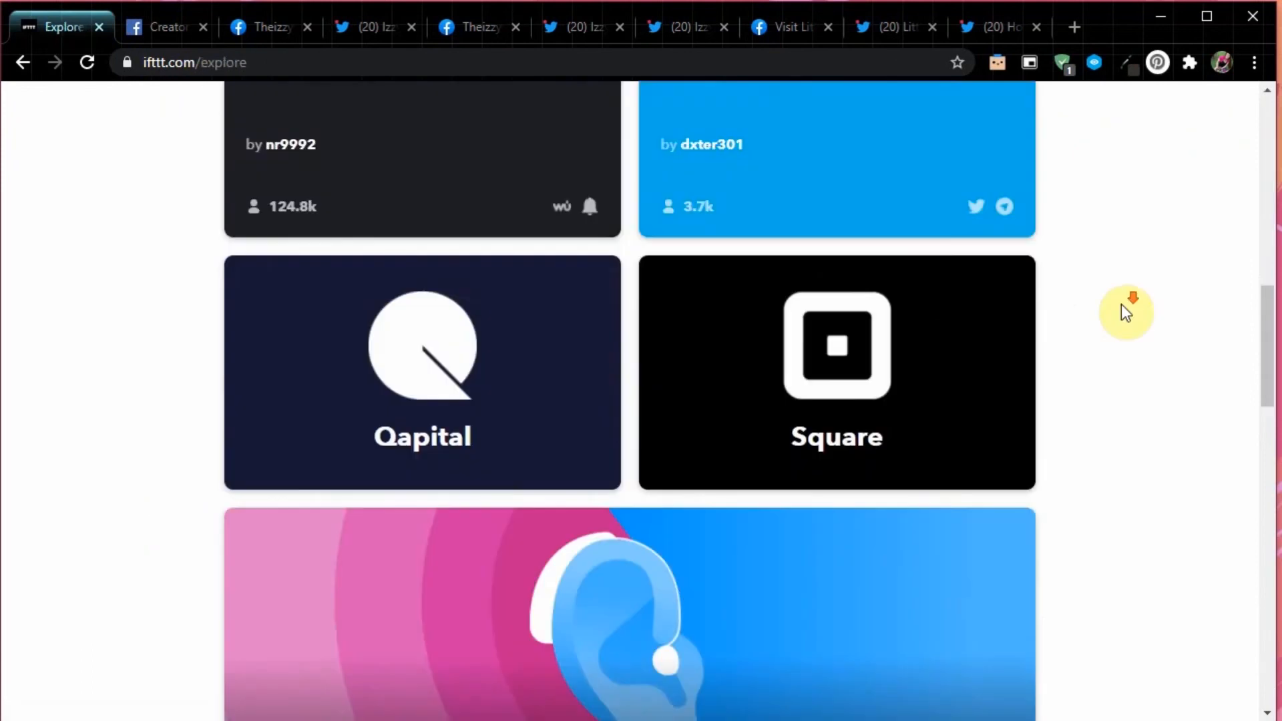
pyautogui.scroll(-10, 1121, 303)
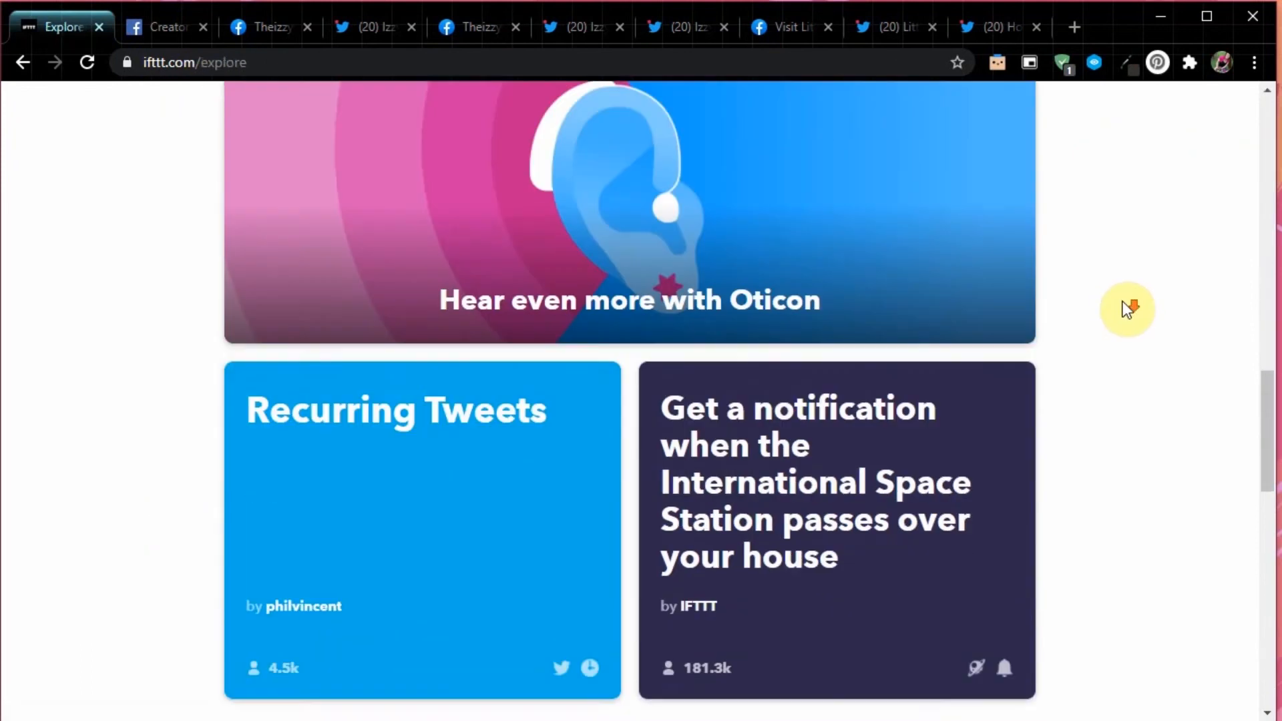
pyautogui.scroll(-10, 1127, 308)
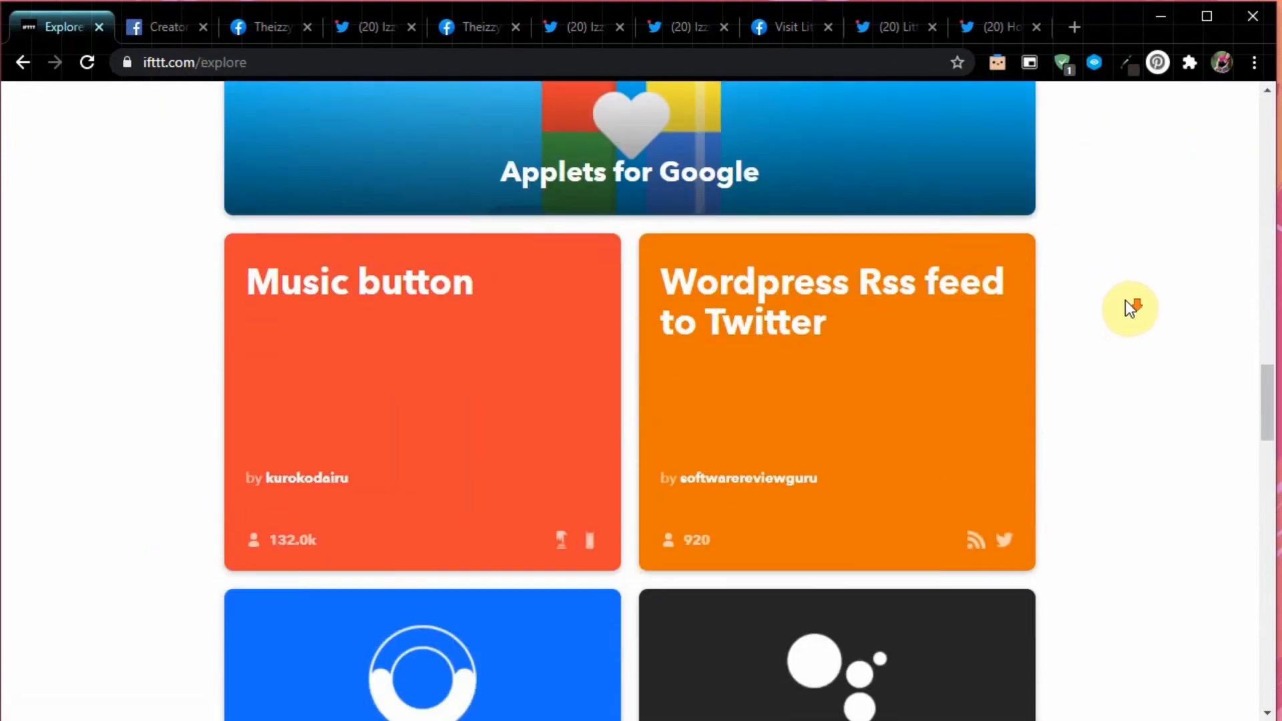
pyautogui.scroll(-5, 1130, 308)
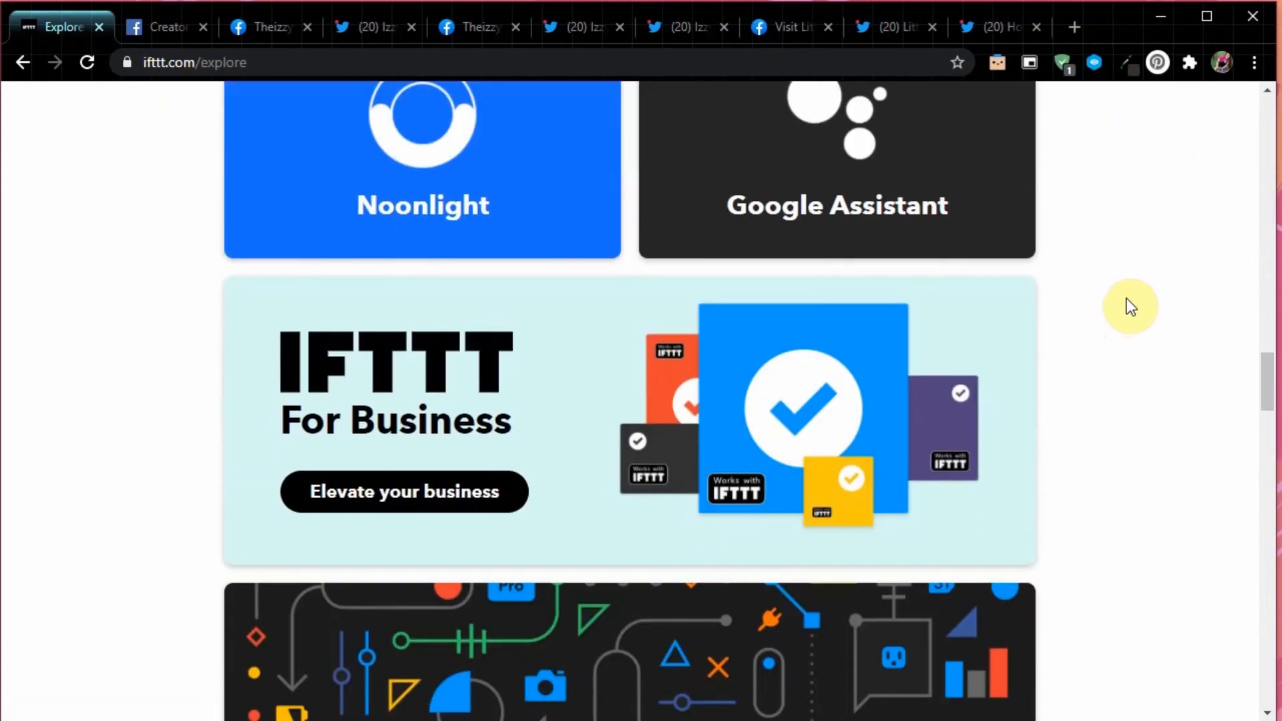
pyautogui.scroll(-15, 1130, 306)
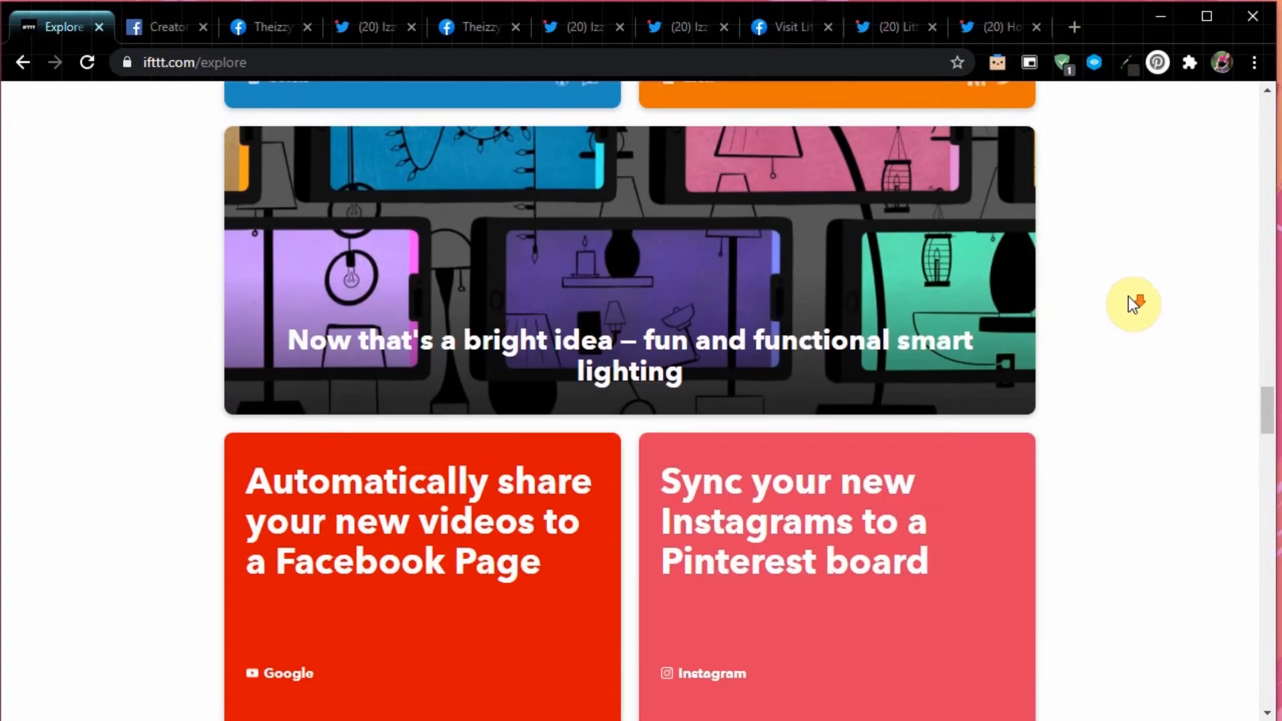
pyautogui.scroll(-10, 1129, 295)
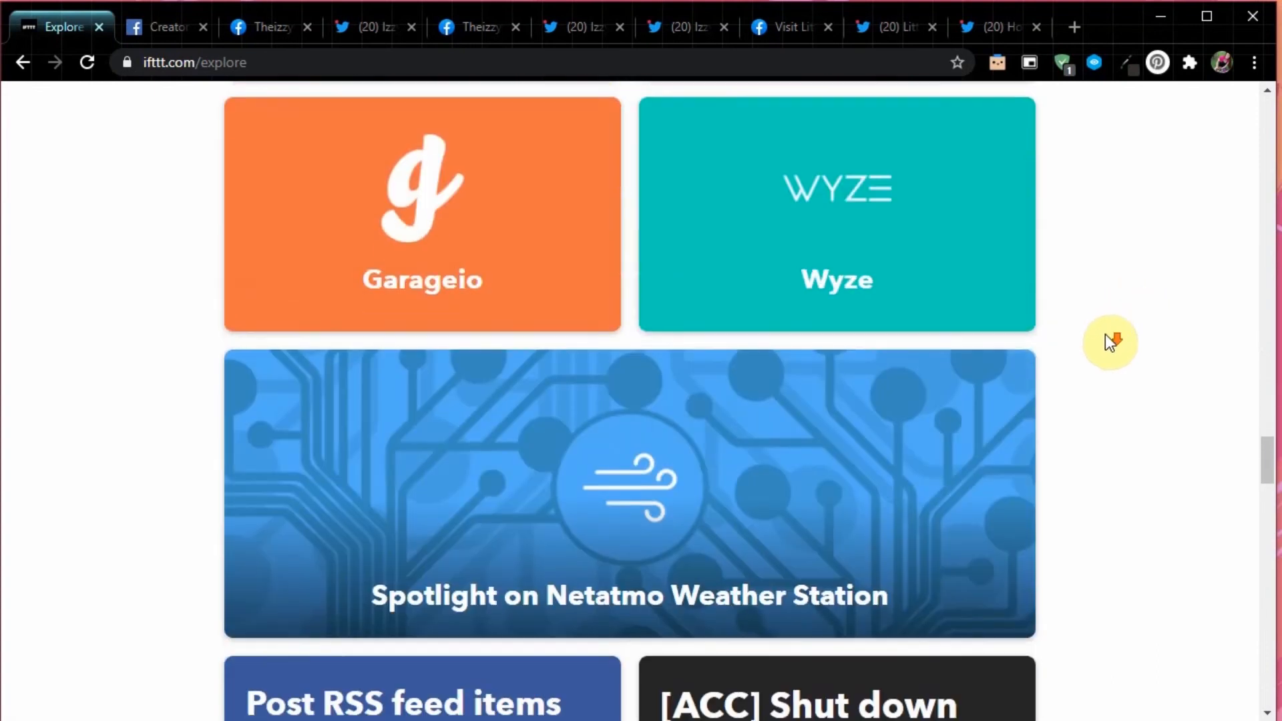
pyautogui.scroll(-7, 1106, 333)
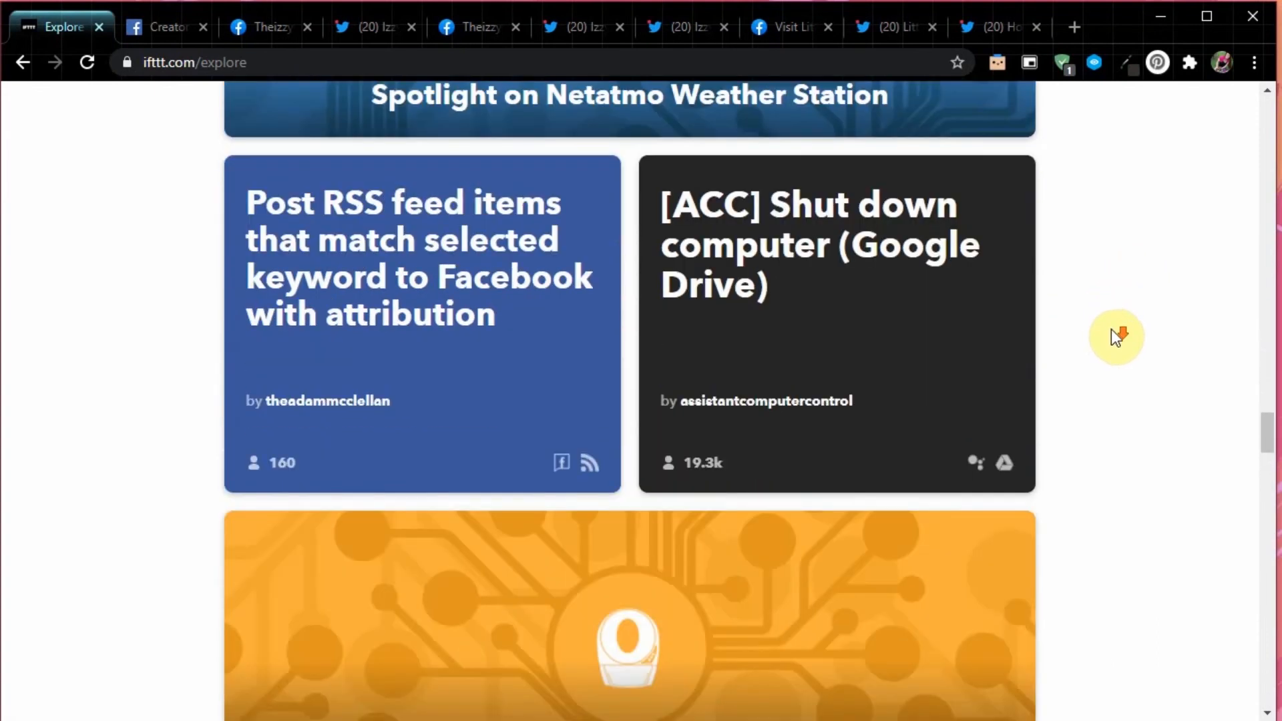
pyautogui.scroll(-12, 1112, 329)
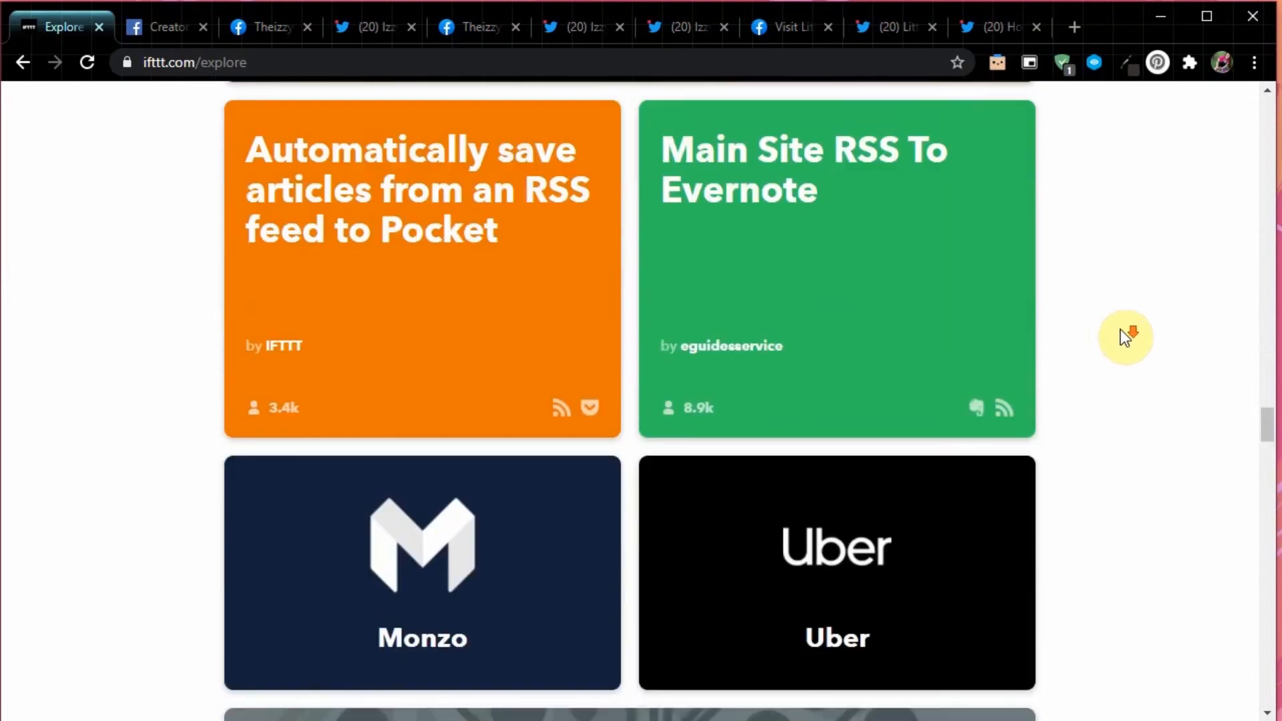
pyautogui.scroll(-15, 1125, 339)
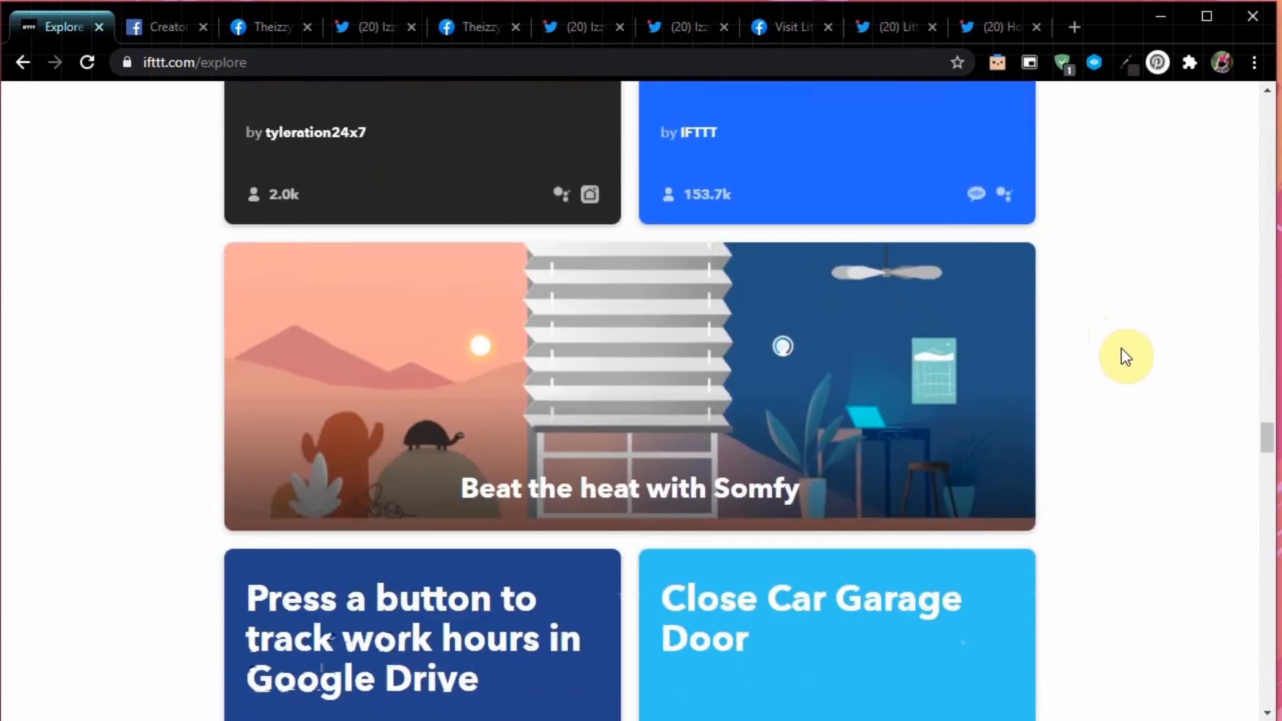